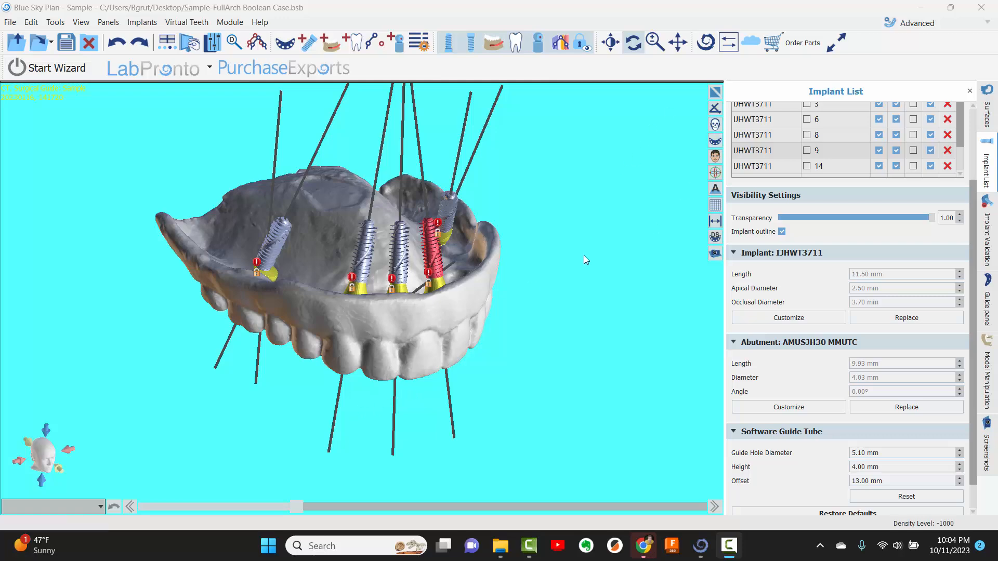
Step: Examine the denture model, implants and abutments from the gum side, palatal side and front
{"action": "left_click_drag", "start_coordinate": [491, 327], "coordinate": [337, 401]}
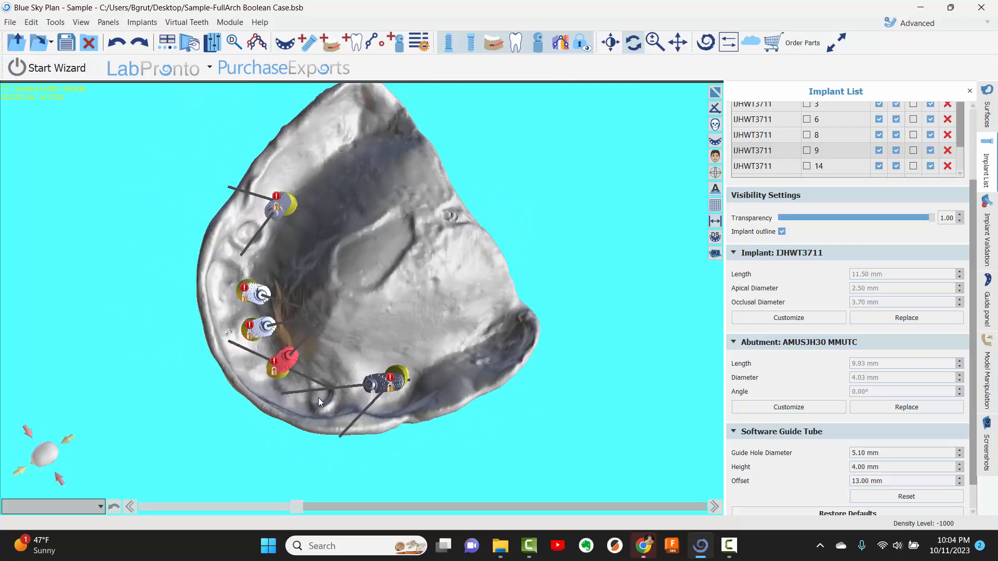
{"action": "left_click_drag", "start_coordinate": [222, 412], "coordinate": [223, 289]}
{"action": "left_click_drag", "start_coordinate": [290, 141], "coordinate": [560, 211]}
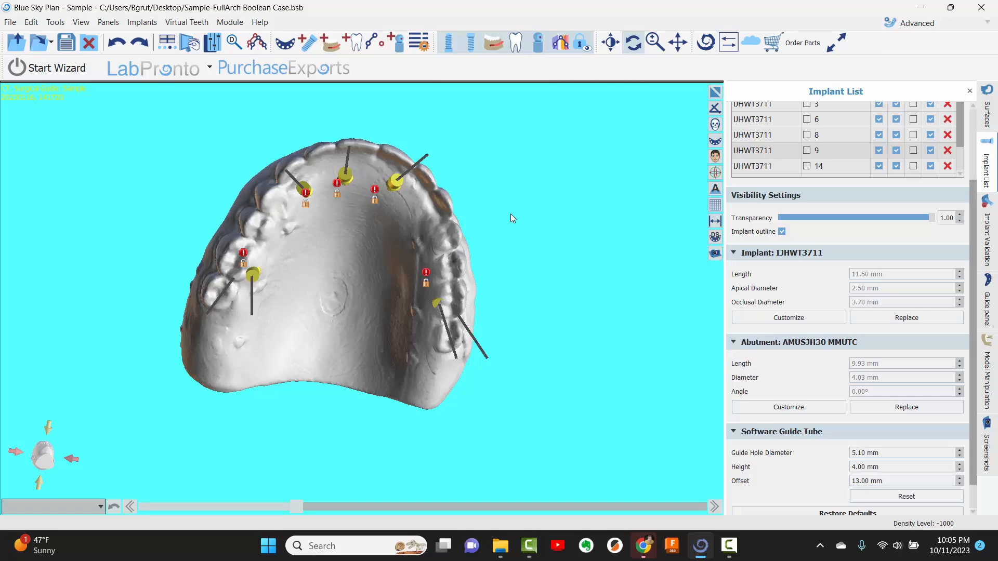
{"action": "left_click_drag", "start_coordinate": [498, 223], "coordinate": [463, 188]}
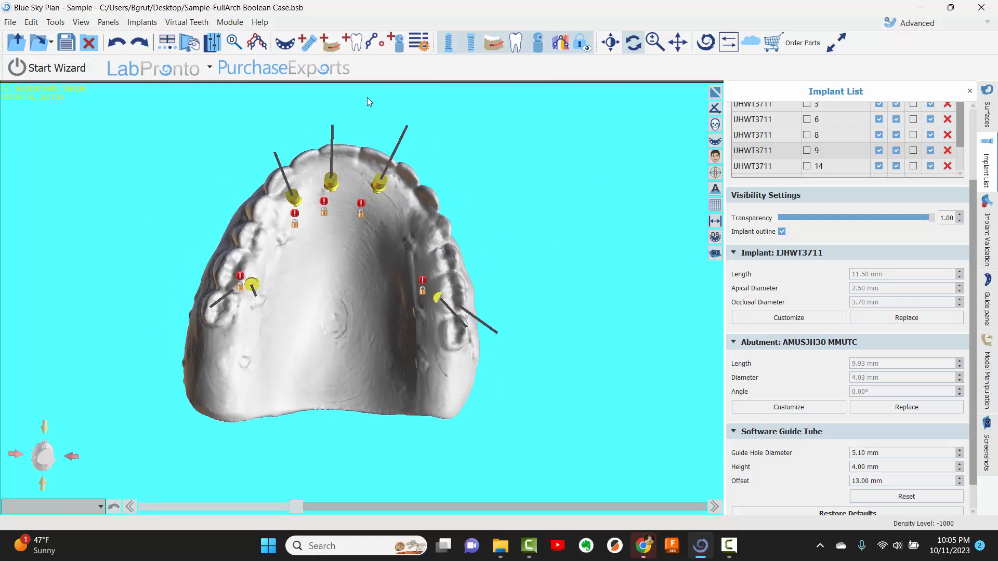
{"action": "left_click_drag", "start_coordinate": [346, 123], "coordinate": [358, 433]}
{"action": "left_click_drag", "start_coordinate": [523, 300], "coordinate": [375, 151]}
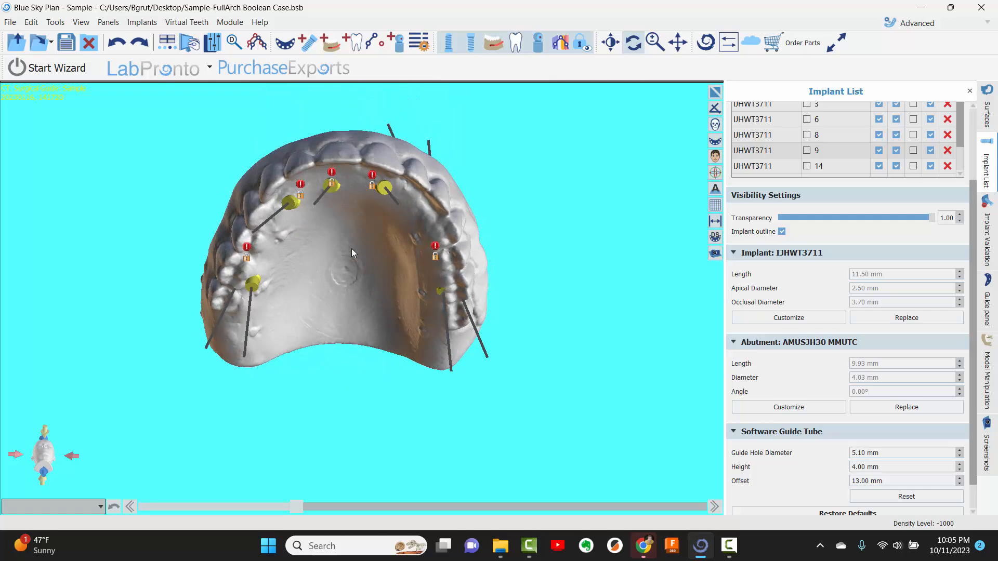
{"action": "left_click_drag", "start_coordinate": [287, 274], "coordinate": [341, 168]}
{"action": "left_click_drag", "start_coordinate": [302, 139], "coordinate": [406, 484]}
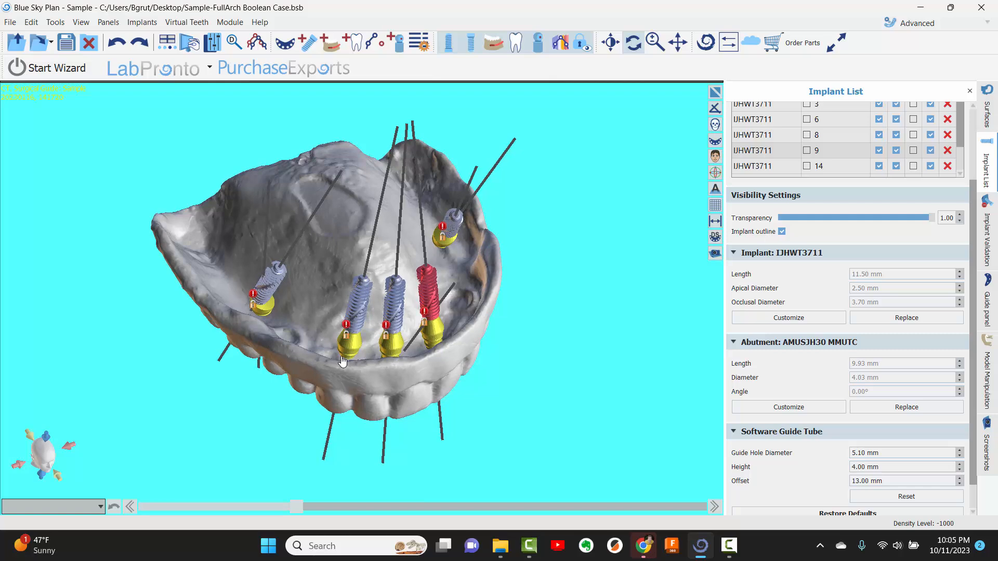
{"action": "left_click_drag", "start_coordinate": [343, 362], "coordinate": [351, 323]}
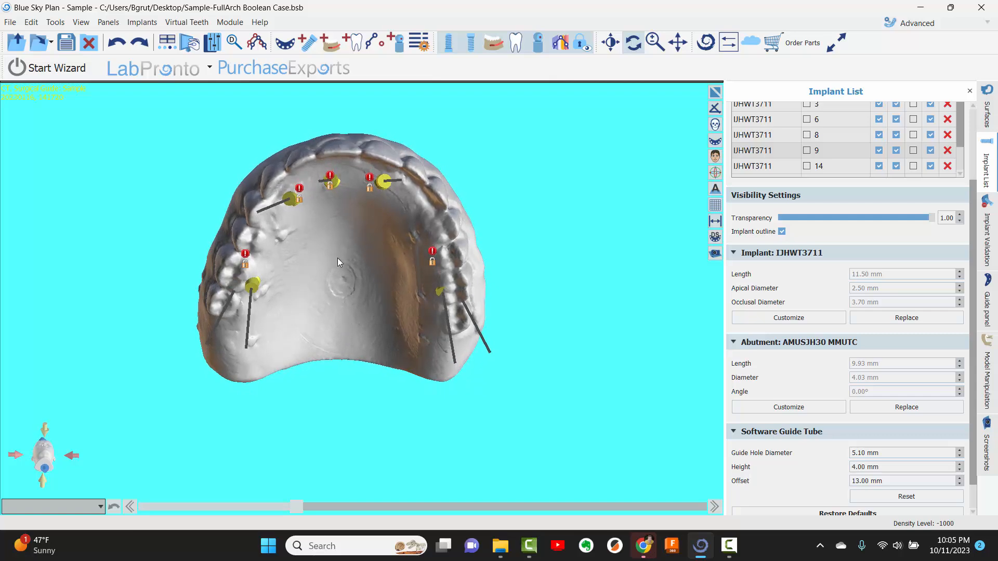
{"action": "left_click_drag", "start_coordinate": [342, 258], "coordinate": [357, 367]}
{"action": "left_click_drag", "start_coordinate": [474, 279], "coordinate": [460, 435]}
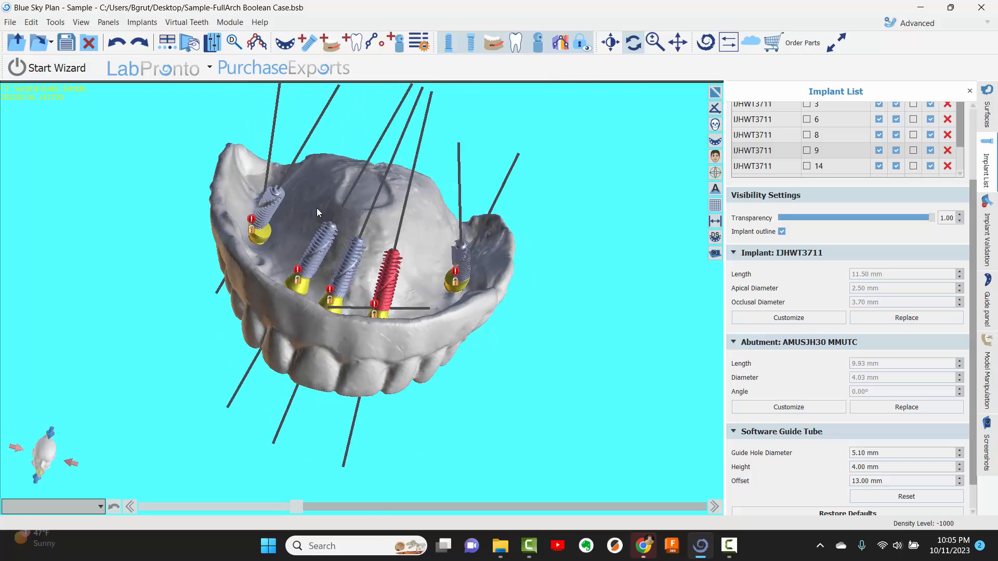
Step: Replace the abutment of the implant at tooth 3 with a custom abutment angled at -17°
{"action": "left_click", "coordinate": [268, 233]}
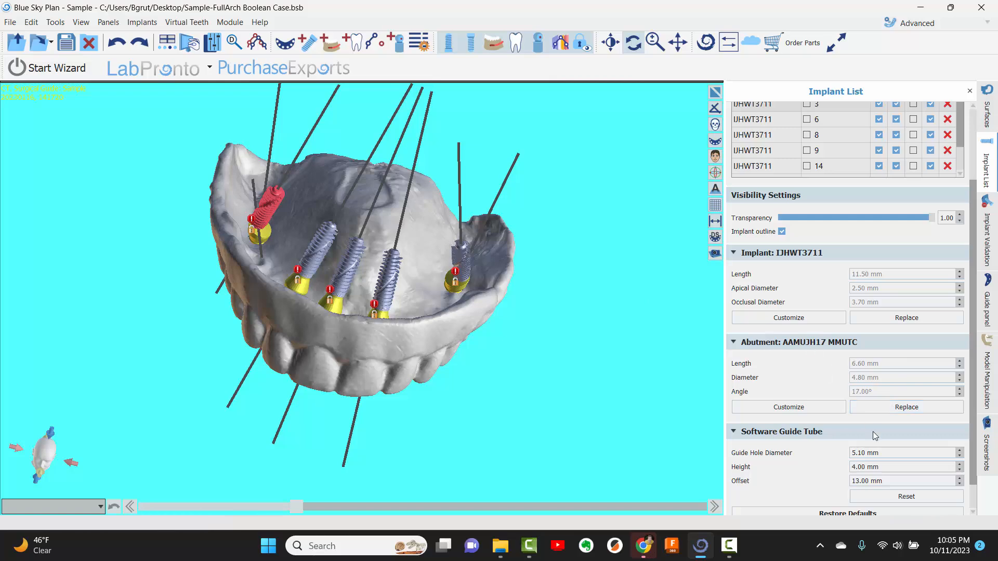
{"action": "left_click", "coordinate": [906, 406]}
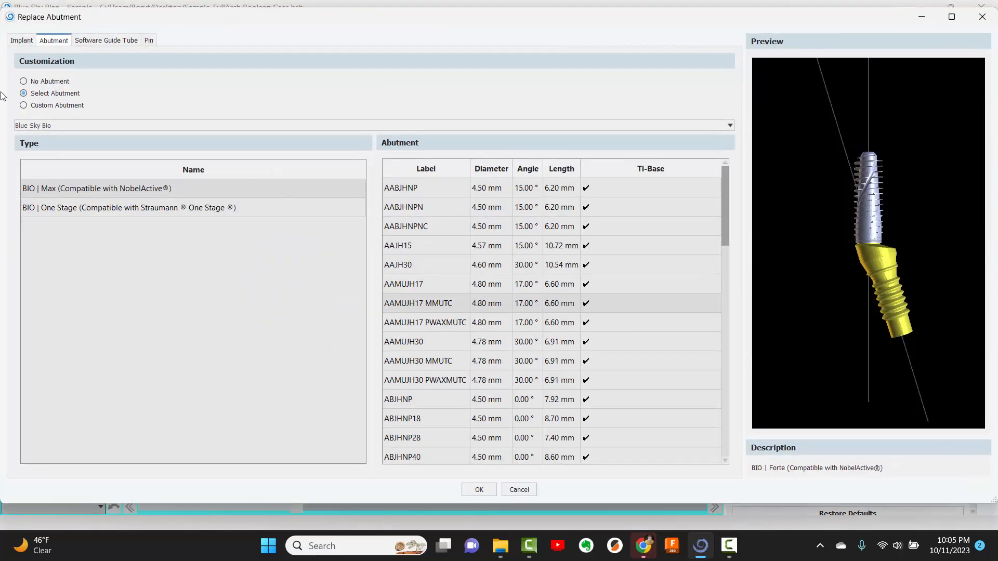
{"action": "left_click", "coordinate": [42, 106]}
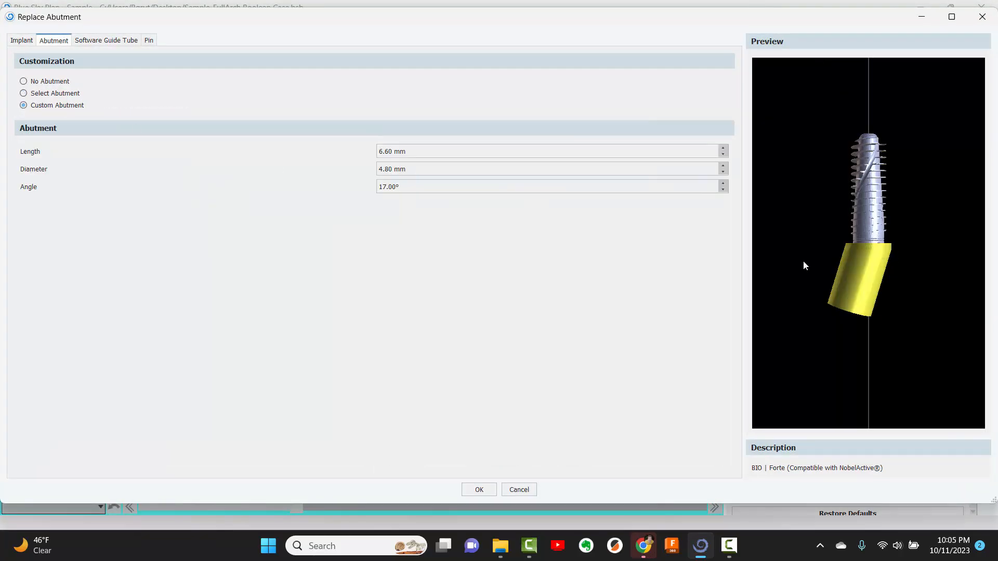
{"action": "left_click", "coordinate": [58, 94]}
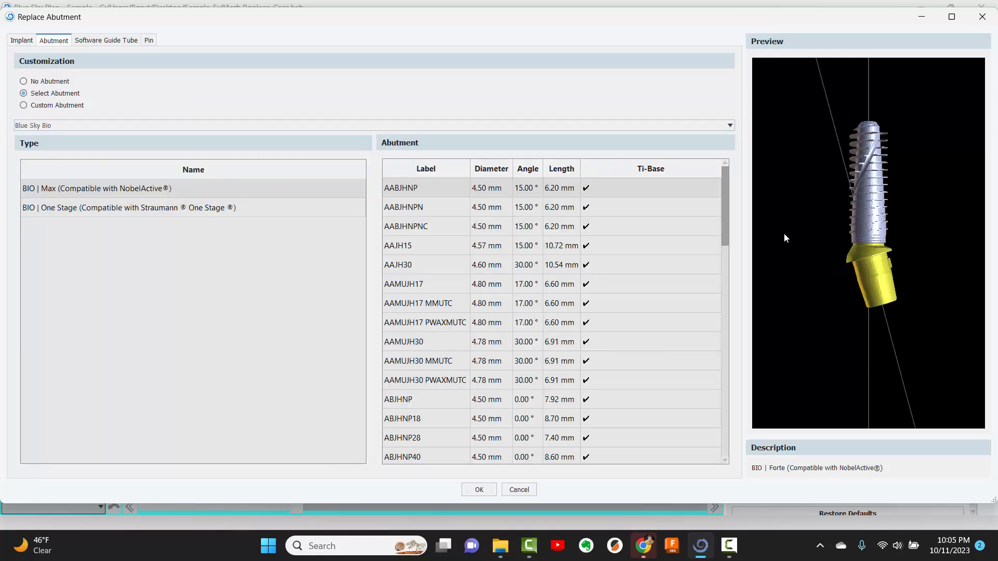
{"action": "left_click", "coordinate": [58, 105]}
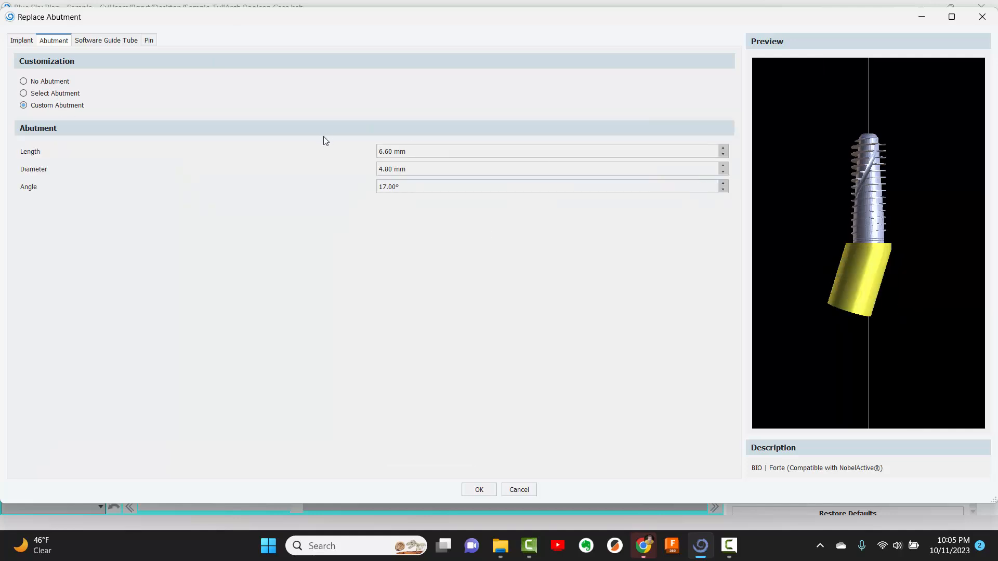
{"action": "left_click", "coordinate": [416, 187]}
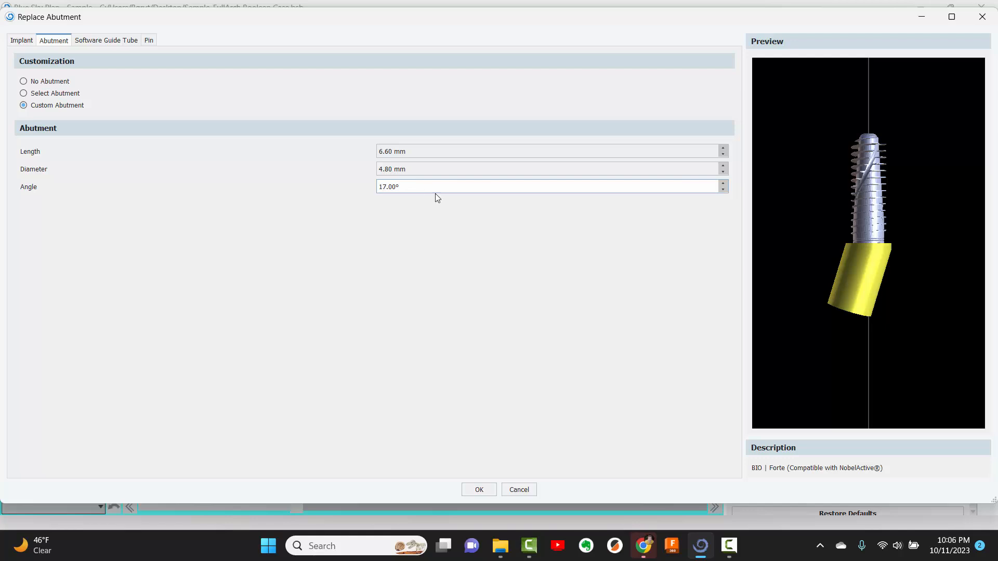
{"action": "type", "text": "-"}
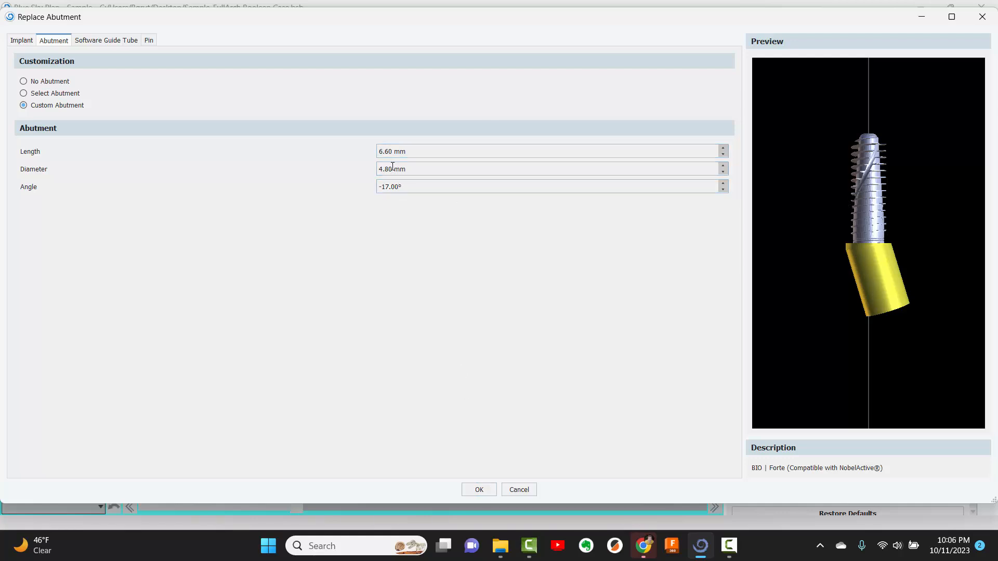
{"action": "left_click", "coordinate": [477, 489]}
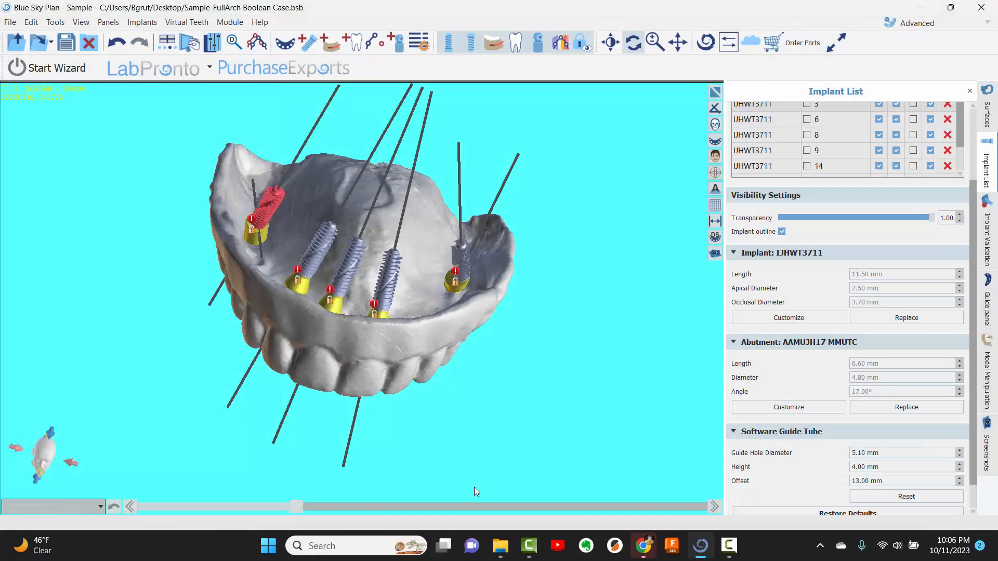
Step: Set the custom abutment at tooth 3 to a length of 15 mm and a diameter of 6 mm
{"action": "left_click_drag", "start_coordinate": [173, 246], "coordinate": [556, 217]}
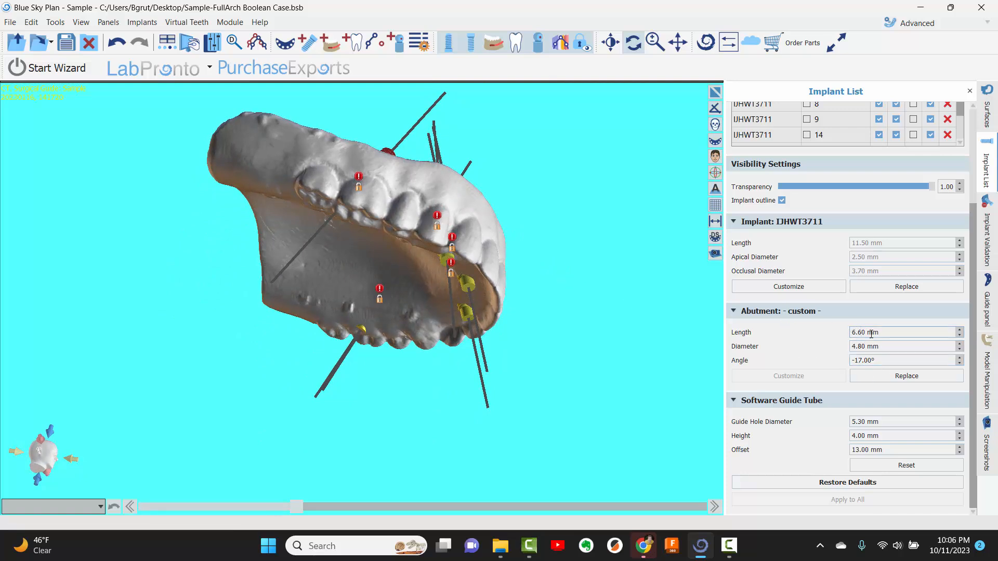
{"action": "left_click_drag", "start_coordinate": [866, 333], "coordinate": [847, 334]}
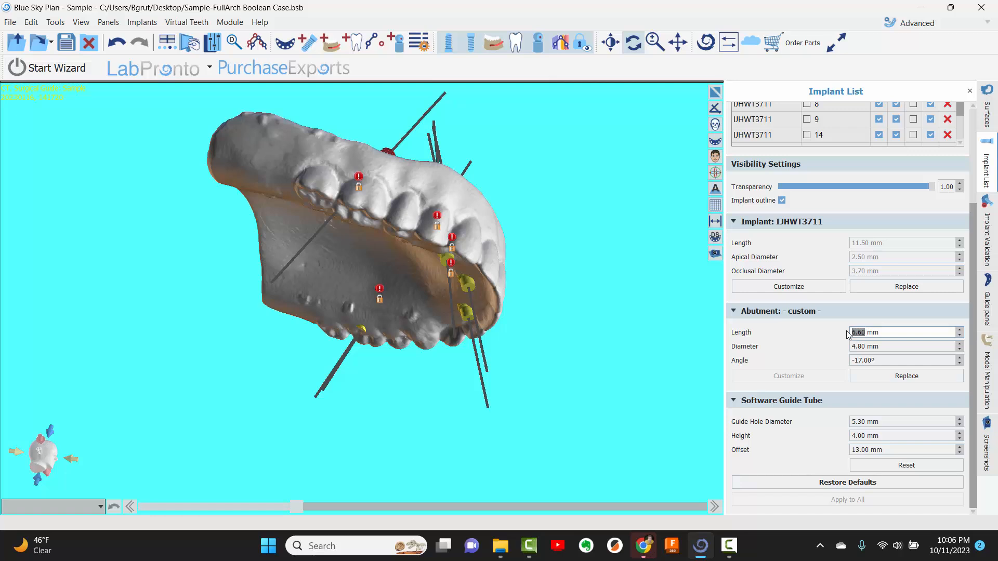
{"action": "type", "text": "15"}
{"action": "key", "text": "Return"}
{"action": "left_click_drag", "start_coordinate": [372, 422], "coordinate": [385, 202]}
{"action": "scroll", "coordinate": [386, 203], "scroll_direction": "up", "scroll_amount": 2}
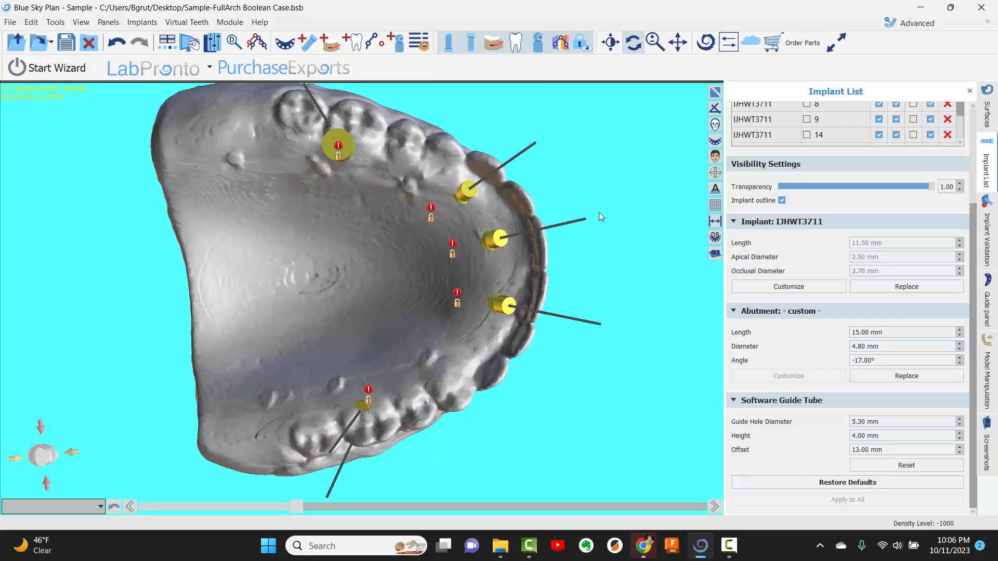
{"action": "left_click_drag", "start_coordinate": [905, 346], "coordinate": [820, 346]}
{"action": "type", "text": "6"}
{"action": "key", "text": "Return"}
{"action": "left_click_drag", "start_coordinate": [378, 145], "coordinate": [453, 256]}
{"action": "left_click_drag", "start_coordinate": [616, 198], "coordinate": [603, 191]}
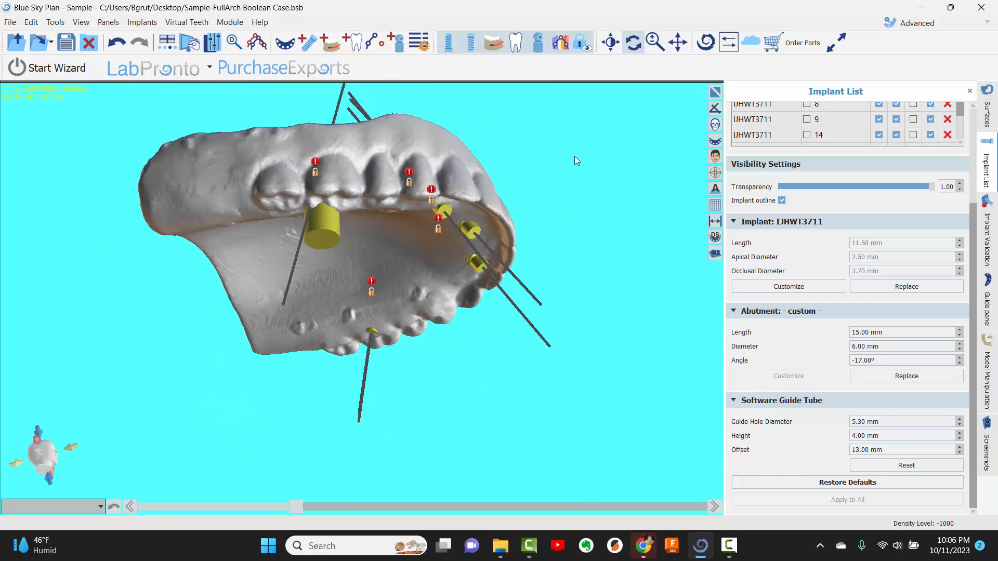
Step: Replace the abutment of the implant at tooth 6 with a custom one, 15 mm long and 6 mm in diameter
{"action": "left_click_drag", "start_coordinate": [575, 156], "coordinate": [431, 189]}
{"action": "left_click", "coordinate": [417, 224]}
{"action": "left_click_drag", "start_coordinate": [621, 290], "coordinate": [457, 354]}
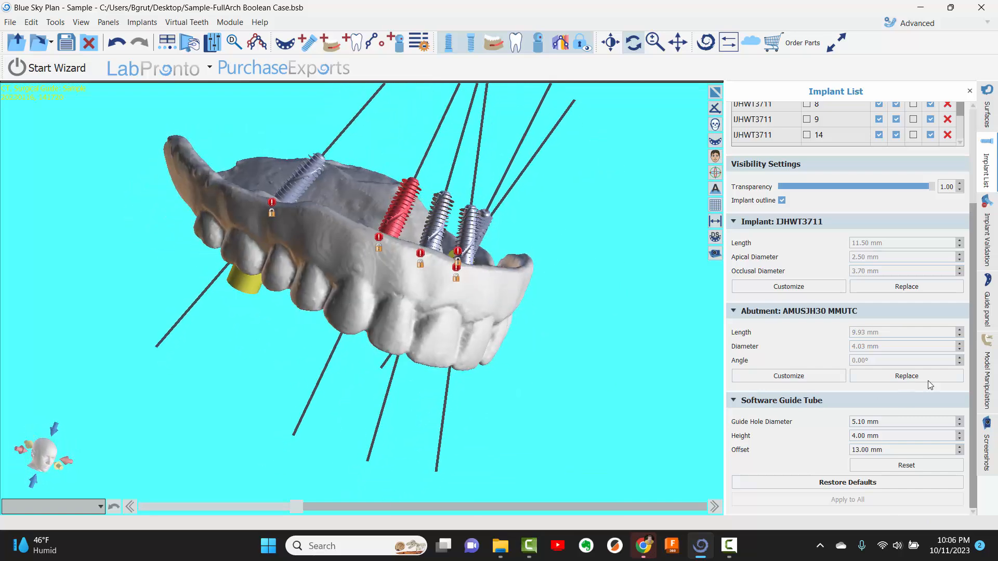
{"action": "left_click", "coordinate": [913, 378]}
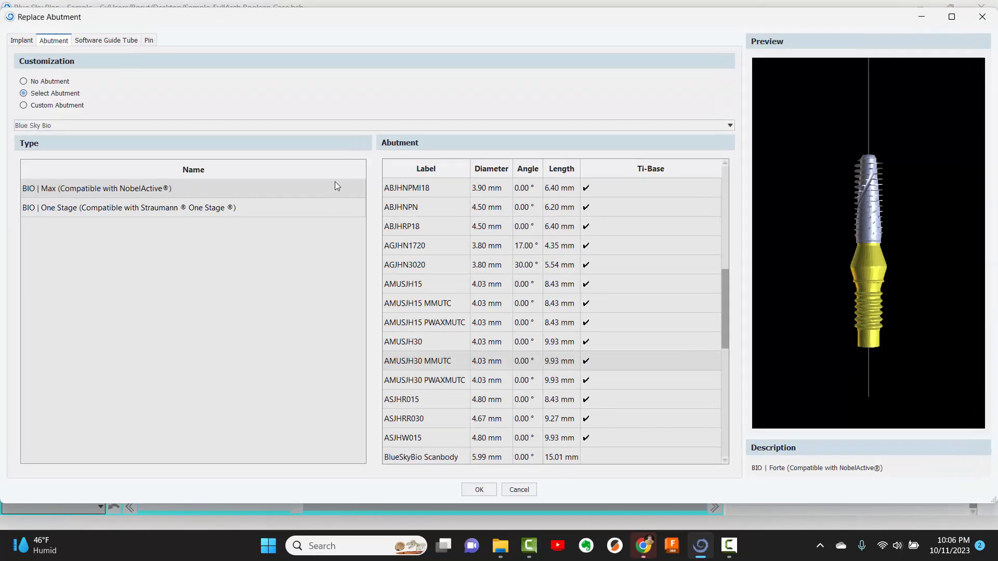
{"action": "left_click", "coordinate": [45, 105]}
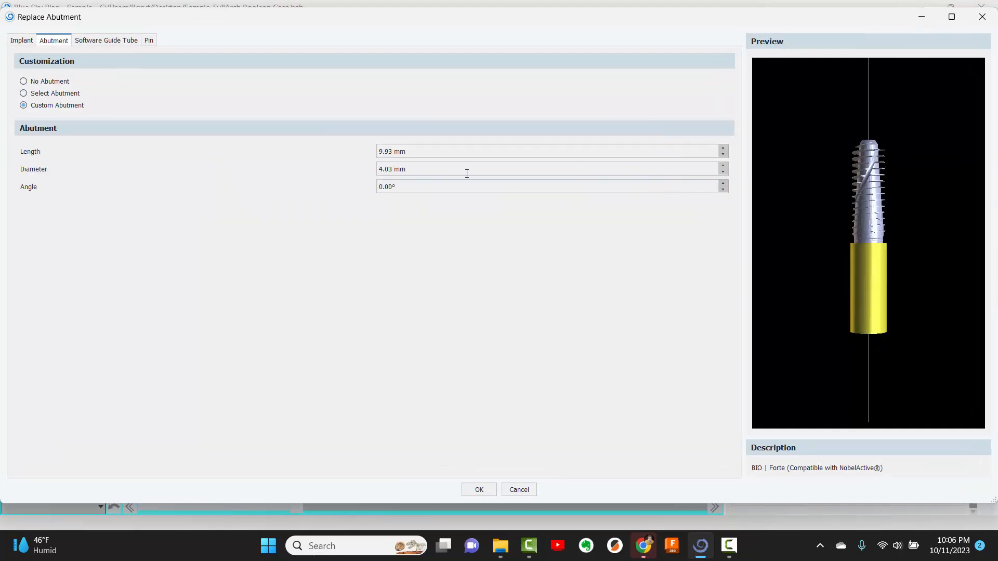
{"action": "left_click_drag", "start_coordinate": [412, 151], "coordinate": [322, 151]}
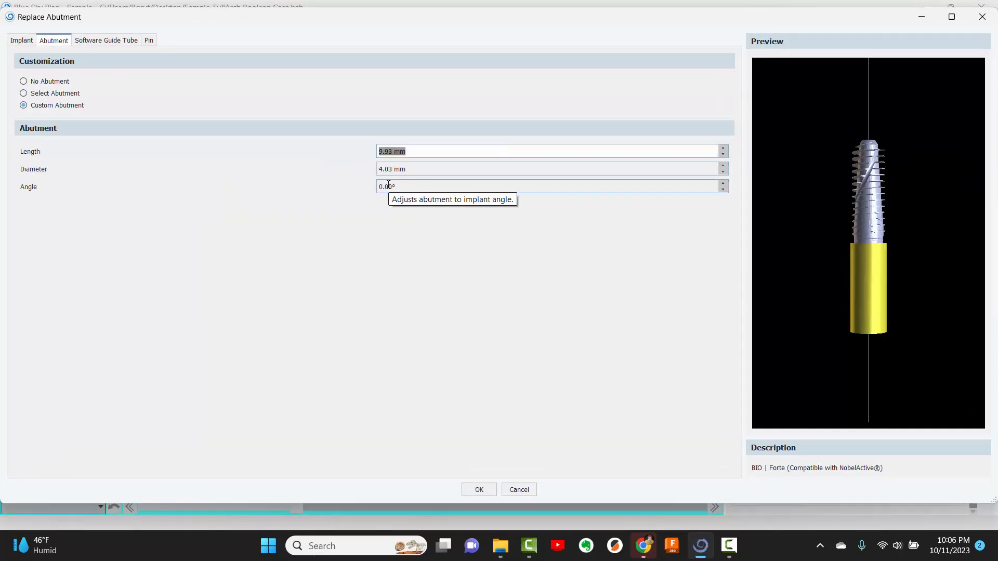
{"action": "type", "text": "15"}
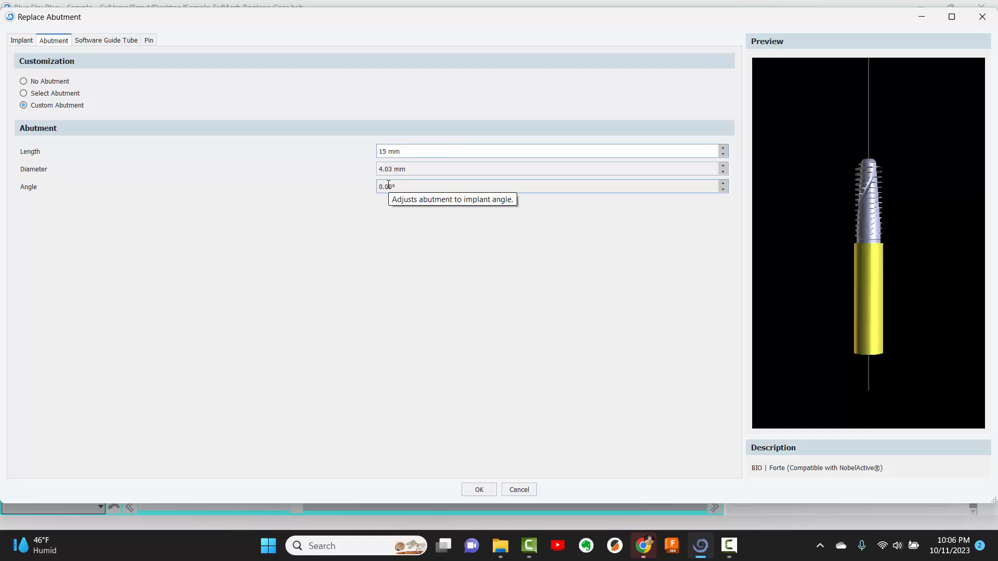
{"action": "left_click", "coordinate": [388, 186]}
{"action": "left_click", "coordinate": [410, 170]}
{"action": "type", "text": "6"}
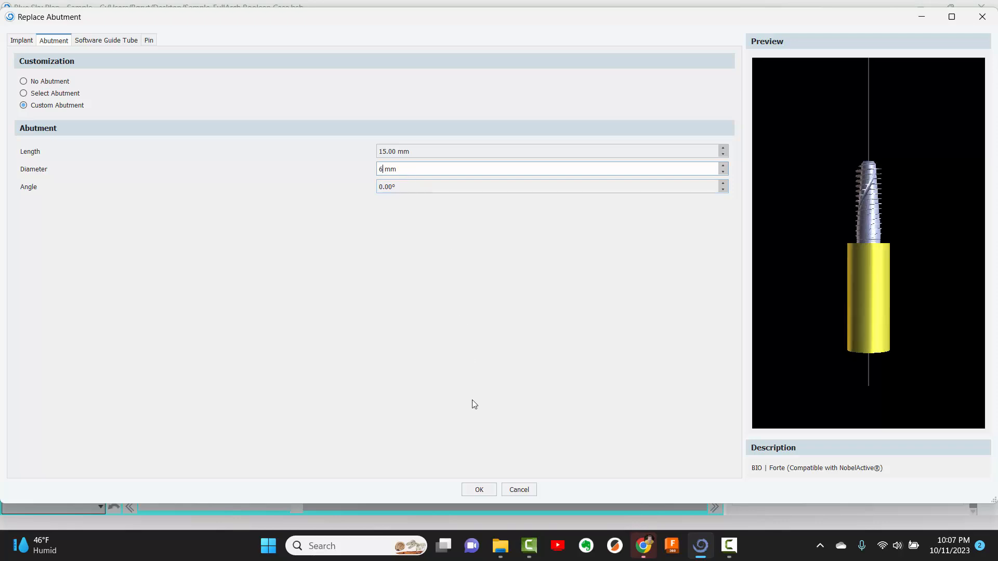
{"action": "left_click", "coordinate": [488, 488]}
Step: Convert the abutment of the implant at tooth 8 into a simplified customizable abutment
{"action": "left_click_drag", "start_coordinate": [504, 473], "coordinate": [439, 348]}
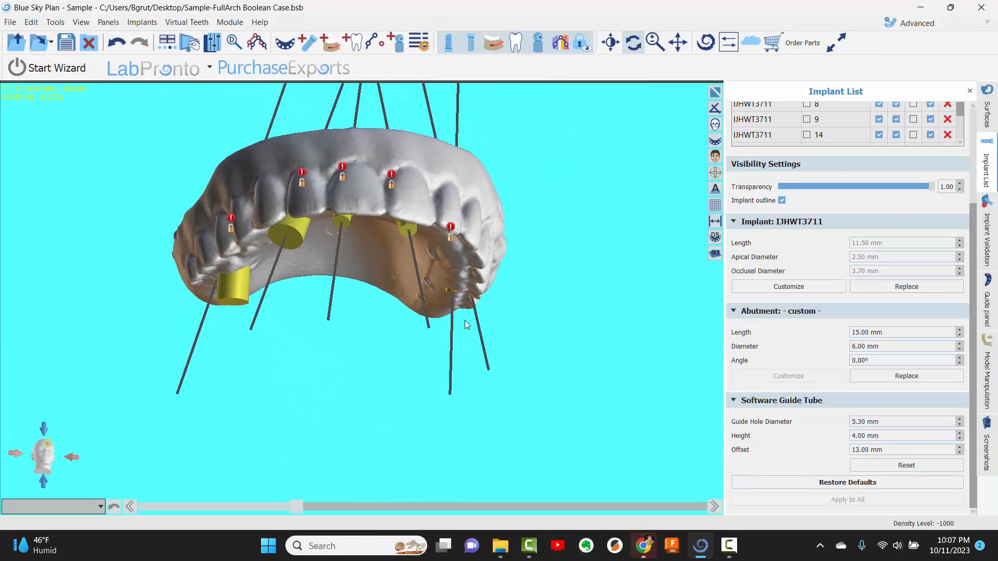
{"action": "left_click_drag", "start_coordinate": [537, 175], "coordinate": [523, 156]}
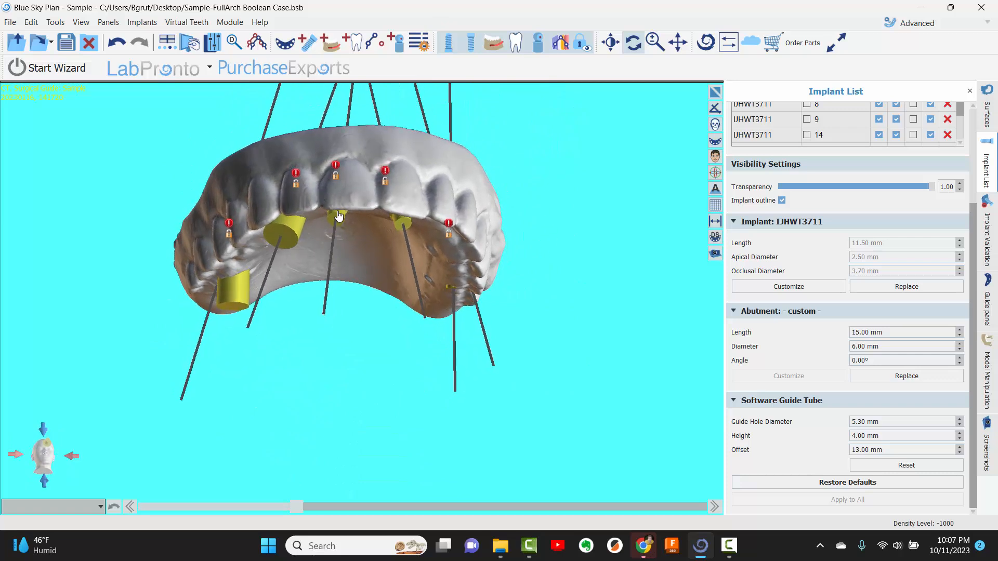
{"action": "left_click", "coordinate": [336, 214]}
{"action": "left_click", "coordinate": [837, 376]}
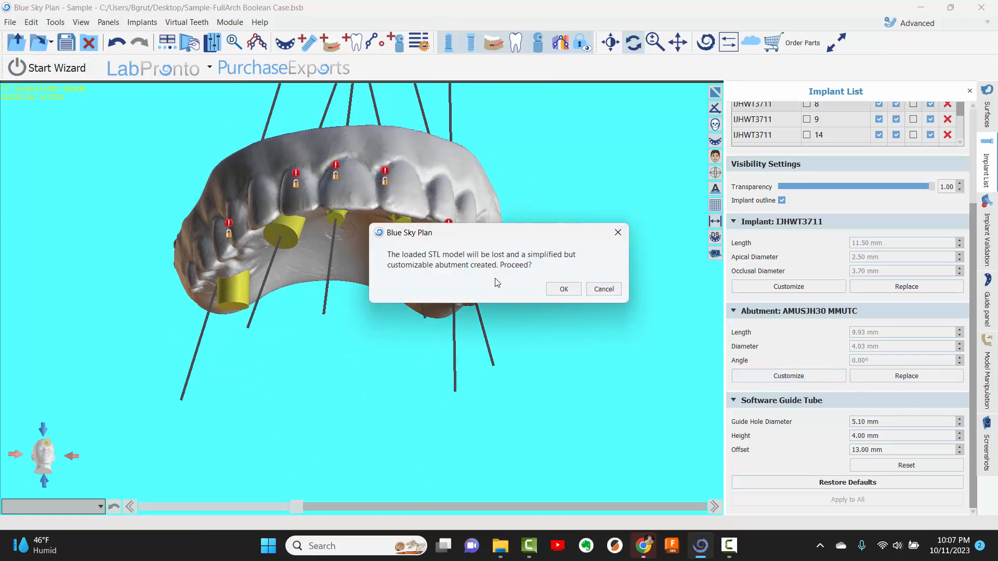
{"action": "left_click", "coordinate": [563, 289]}
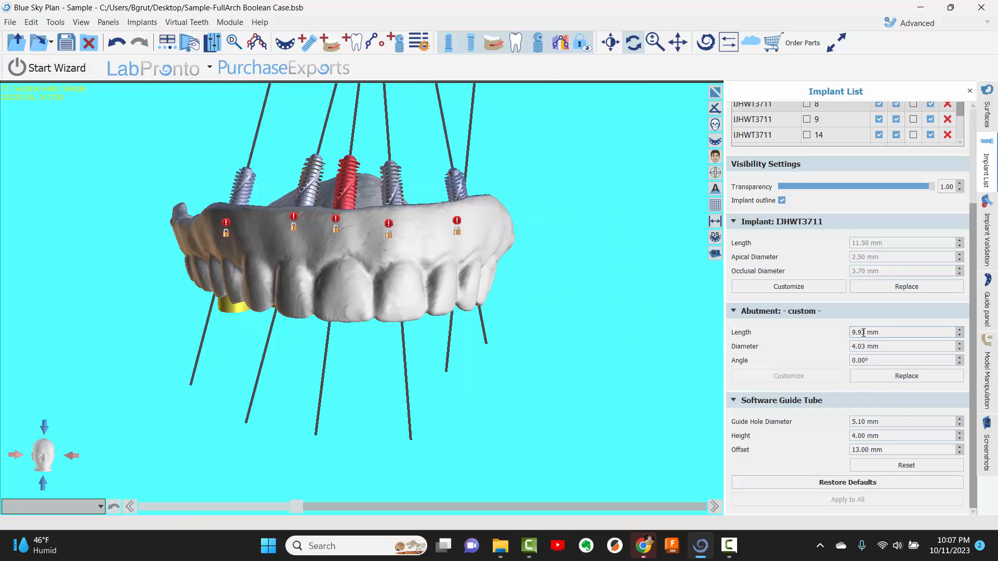
Step: Set the custom abutment at tooth 8 to a length of 15 mm and a diameter of 6 mm
{"action": "triple_click", "coordinate": [863, 333]}
{"action": "type", "text": "15"}
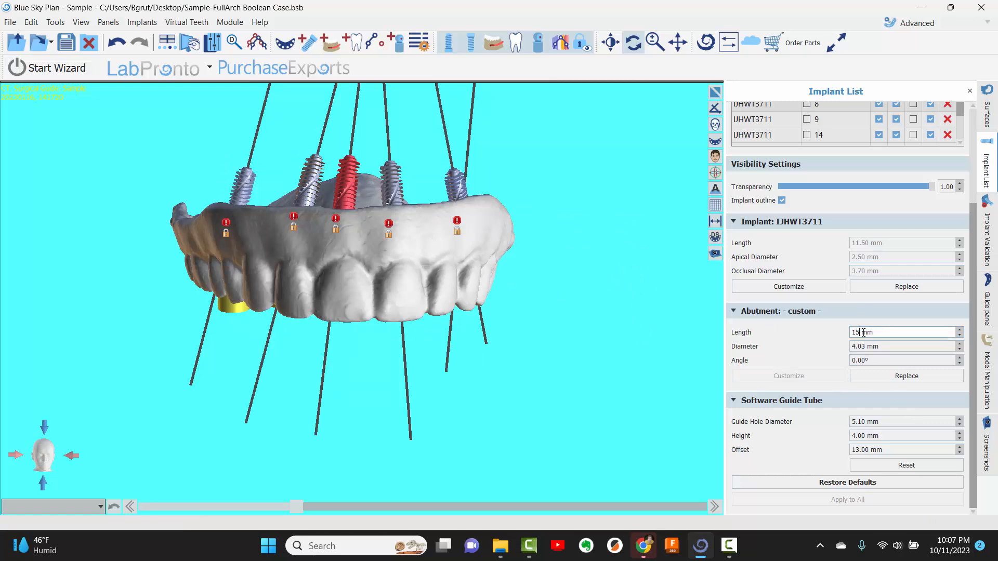
{"action": "key", "text": "Tab"}
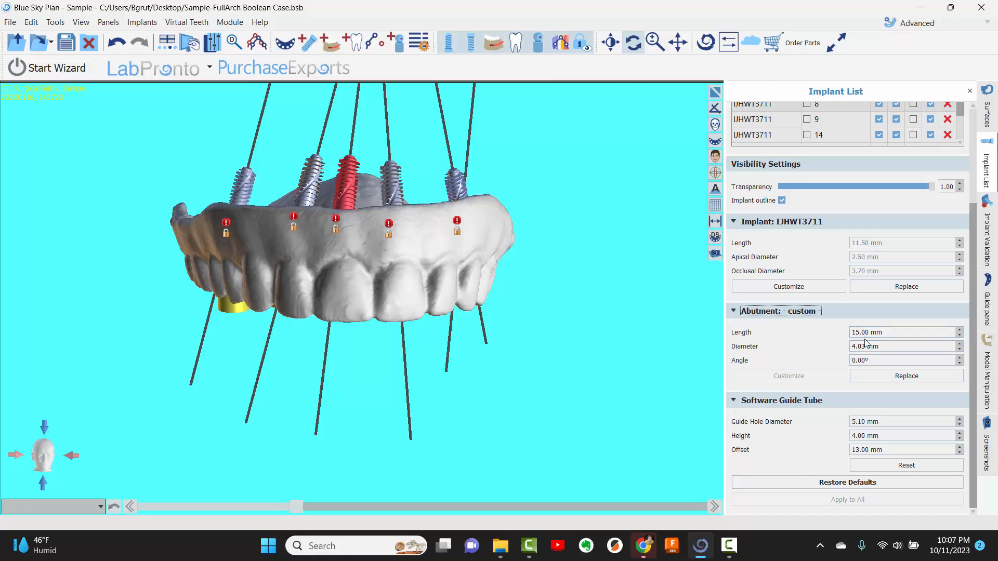
{"action": "triple_click", "coordinate": [866, 347]}
{"action": "type", "text": "6"}
{"action": "key", "text": "Return"}
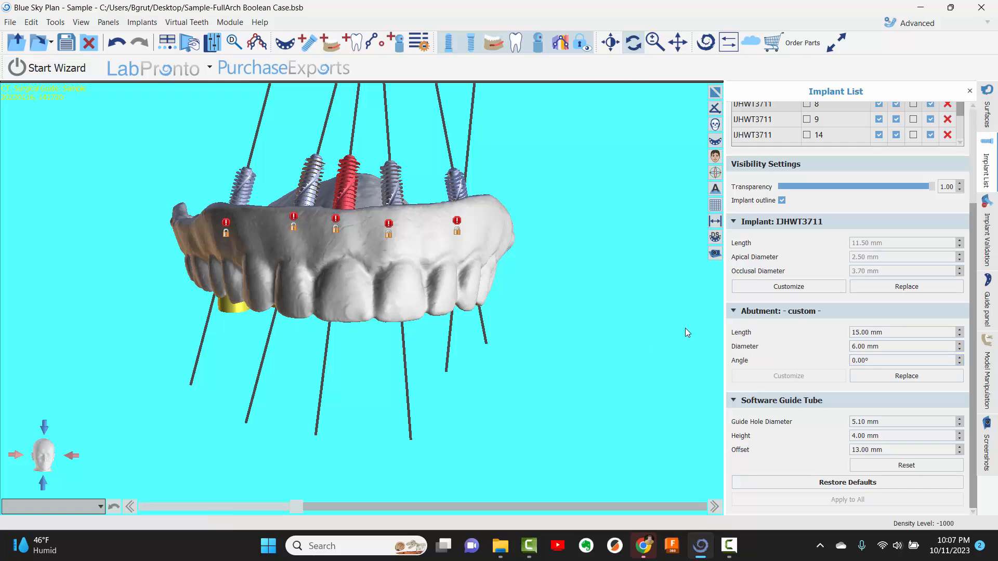
Step: Convert the abutment of the implant at tooth 9 into a simplified customizable abutment
{"action": "left_click_drag", "start_coordinate": [404, 263], "coordinate": [381, 129]}
{"action": "left_click", "coordinate": [362, 179]}
{"action": "left_click", "coordinate": [828, 376]}
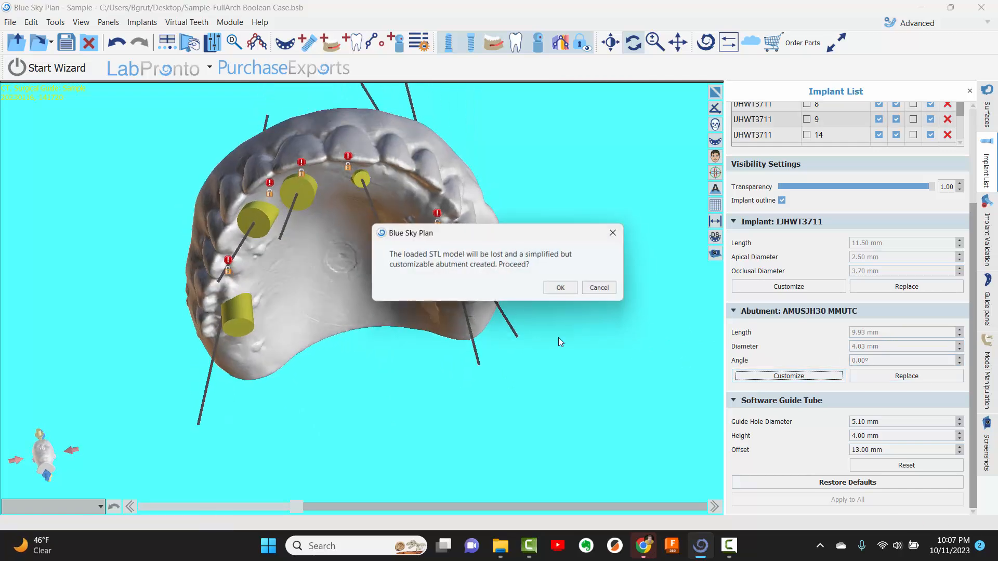
{"action": "left_click", "coordinate": [557, 287]}
Step: Set the custom abutment at tooth 9 to a length of 15 mm and a diameter of 6 mm
{"action": "left_click", "coordinate": [866, 333]}
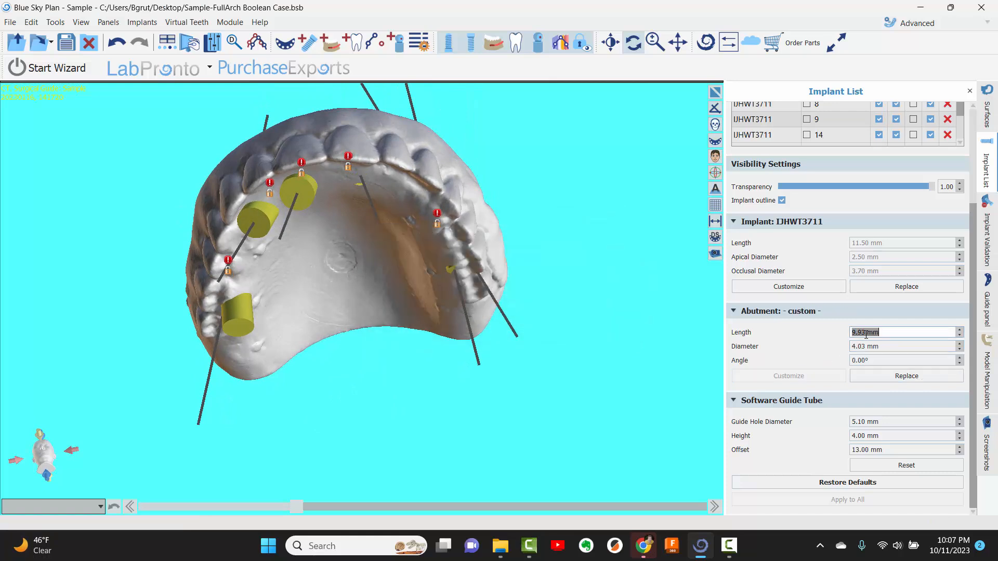
{"action": "type", "text": "15"}
{"action": "left_click", "coordinate": [872, 347]}
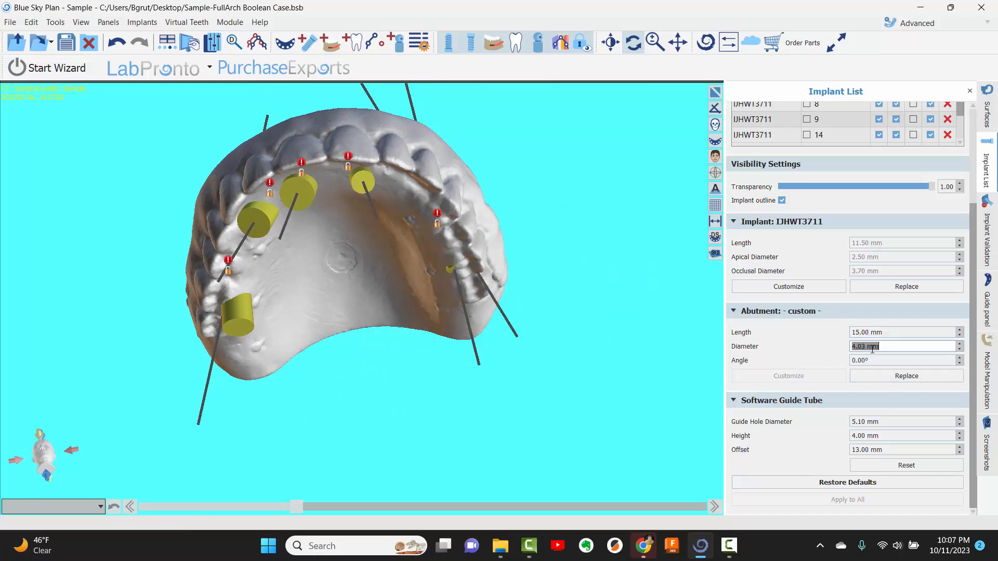
{"action": "type", "text": "6"}
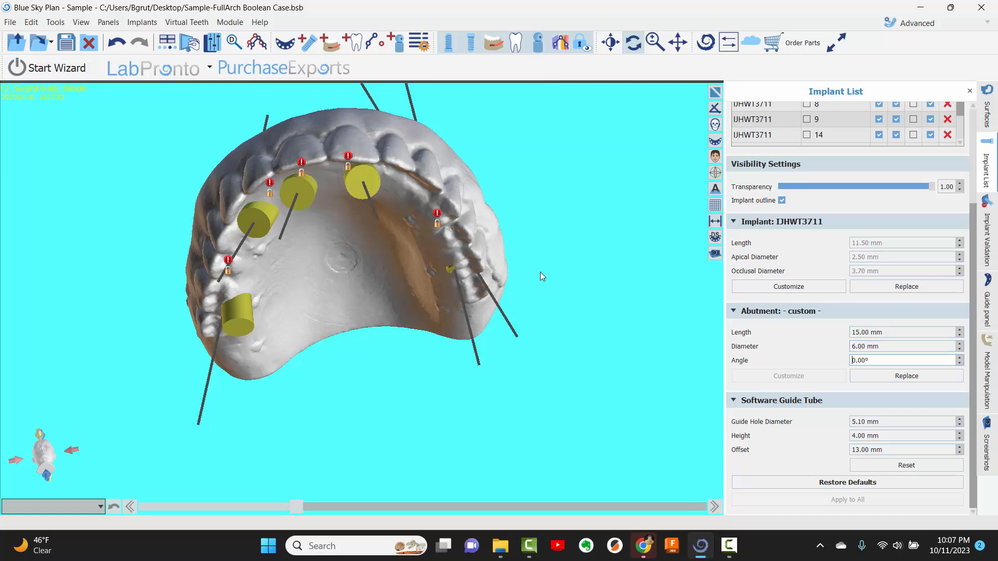
Step: Convert the abutment at tooth 14 into a simplified customizable one, 15 mm long and 6 mm in diameter
{"action": "left_click", "coordinate": [452, 269]}
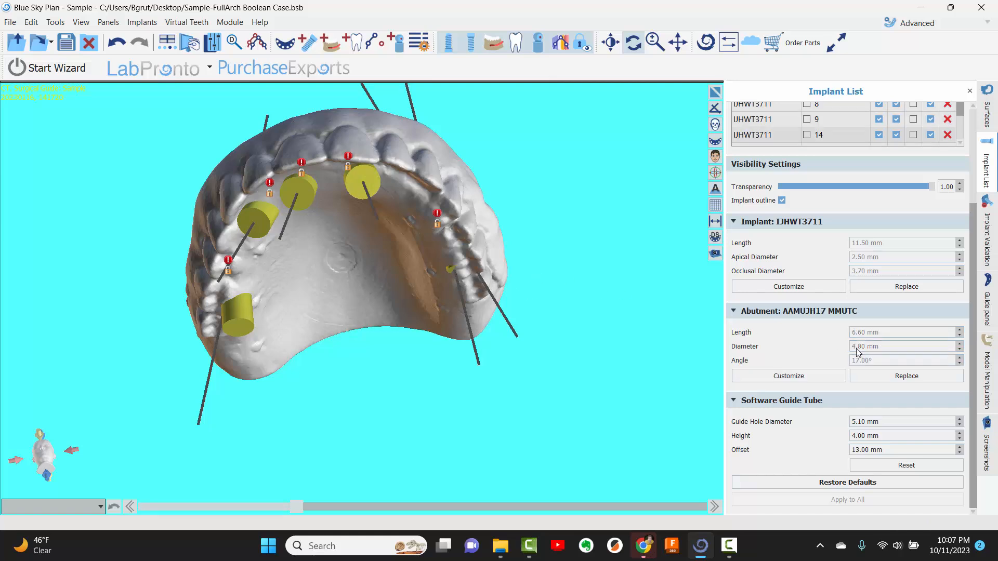
{"action": "left_click", "coordinate": [789, 375]}
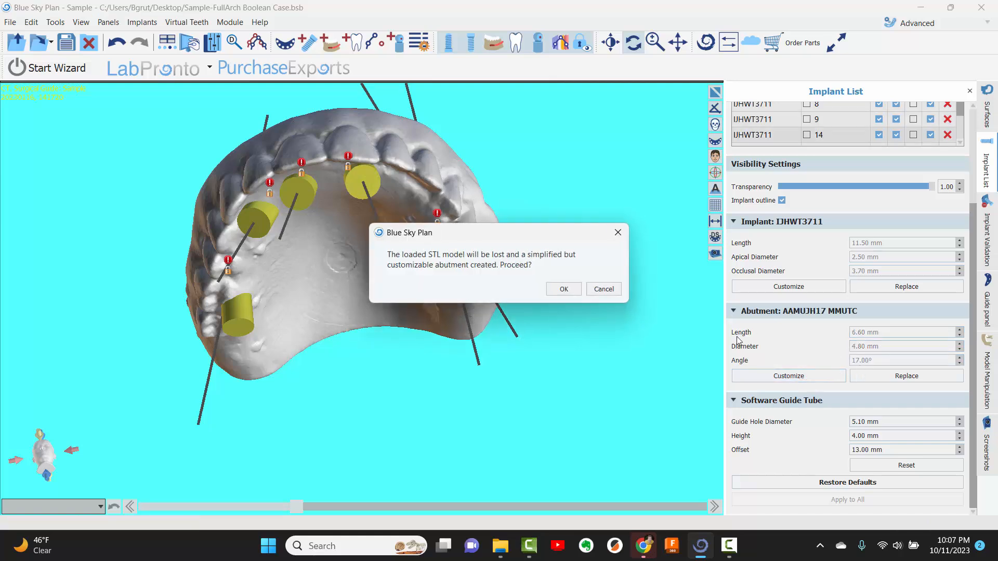
{"action": "left_click", "coordinate": [563, 289]}
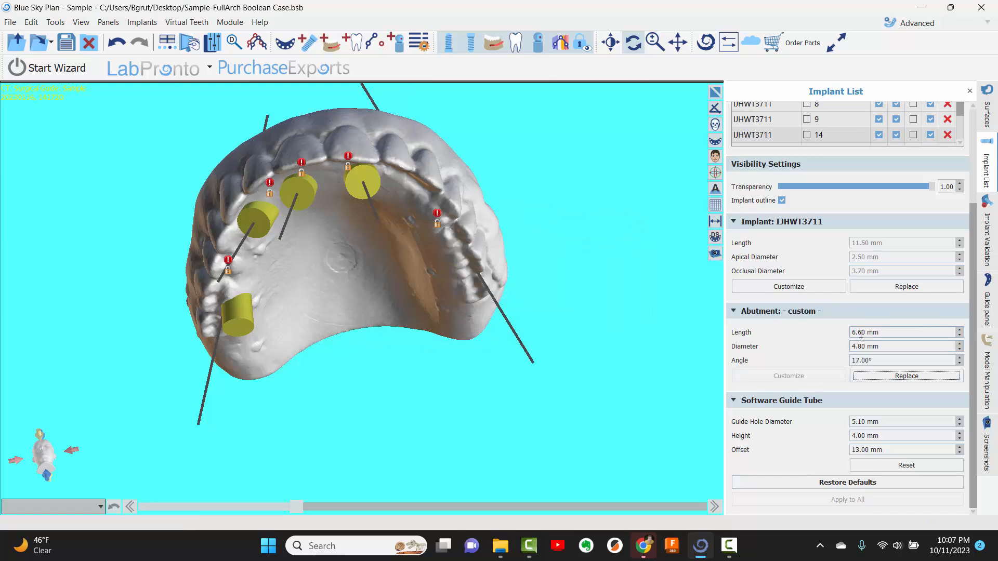
{"action": "double_click", "coordinate": [860, 333]}
{"action": "type", "text": "15"}
{"action": "key", "text": "Tab"}
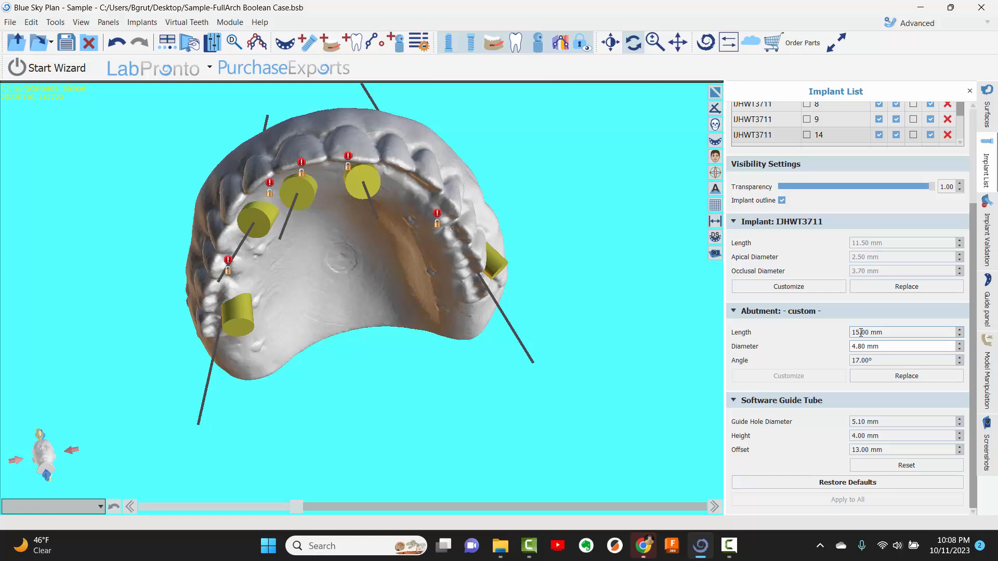
{"action": "double_click", "coordinate": [862, 346]}
{"action": "type", "text": "6"}
{"action": "key", "text": "Tab"}
Step: Set the angle of the custom abutment at tooth 14 to -17° so the cylinder passes through the denture
{"action": "left_click_drag", "start_coordinate": [584, 201], "coordinate": [485, 272]}
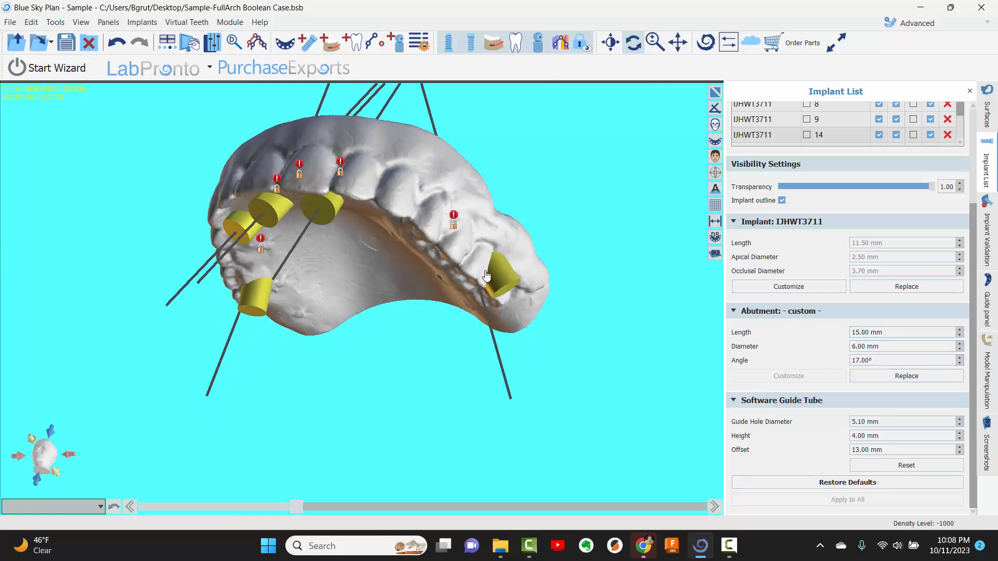
{"action": "left_click_drag", "start_coordinate": [338, 293], "coordinate": [441, 234]}
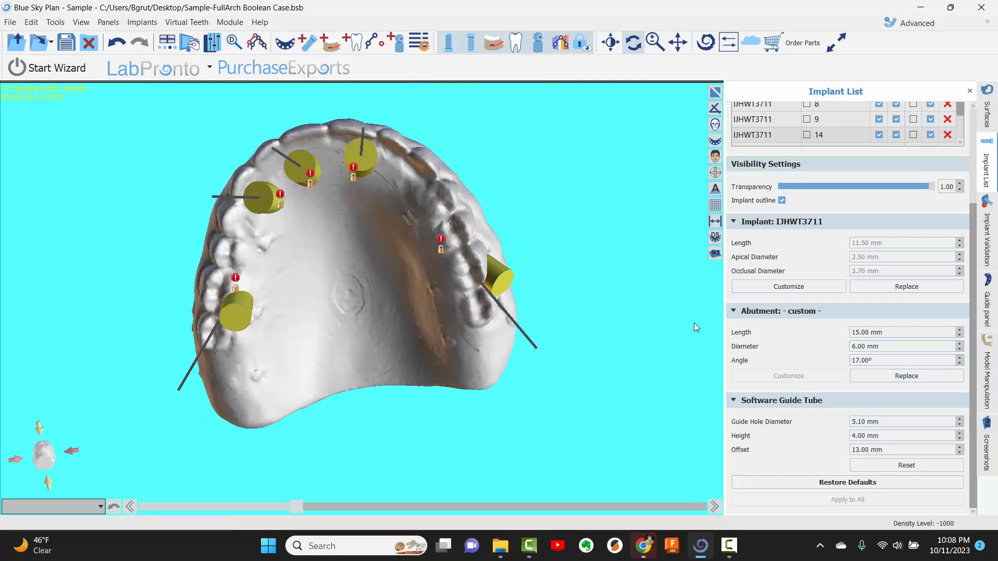
{"action": "left_click", "coordinate": [852, 360]}
{"action": "type", "text": "-"}
{"action": "key", "text": "Return"}
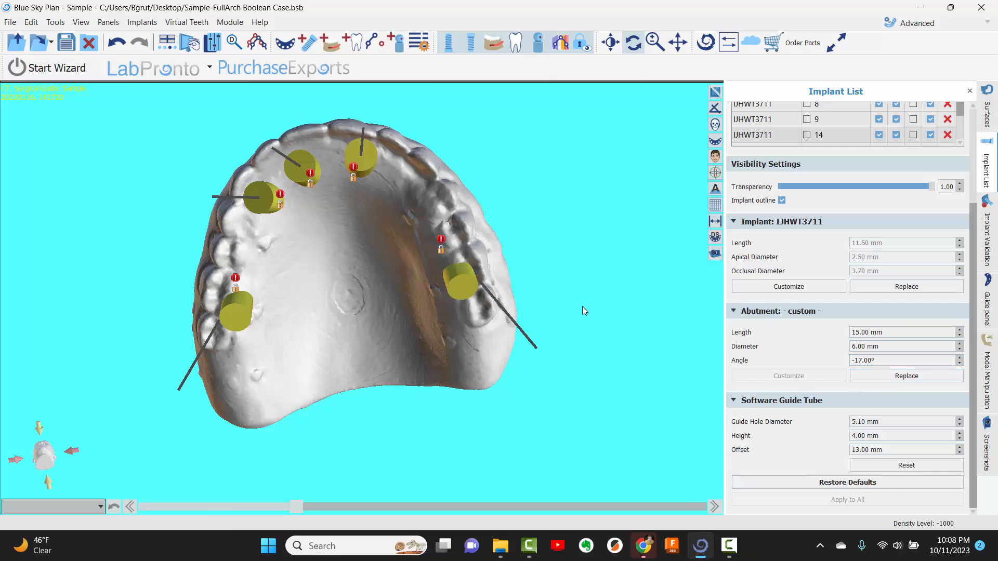
Step: Create one surface from the abutments of implants 3, 6, 8, 9 and 14 only, excluding the implants and the Scan Appliance Model
{"action": "left_click_drag", "start_coordinate": [525, 261], "coordinate": [574, 294]}
{"action": "left_click_drag", "start_coordinate": [479, 161], "coordinate": [459, 220]}
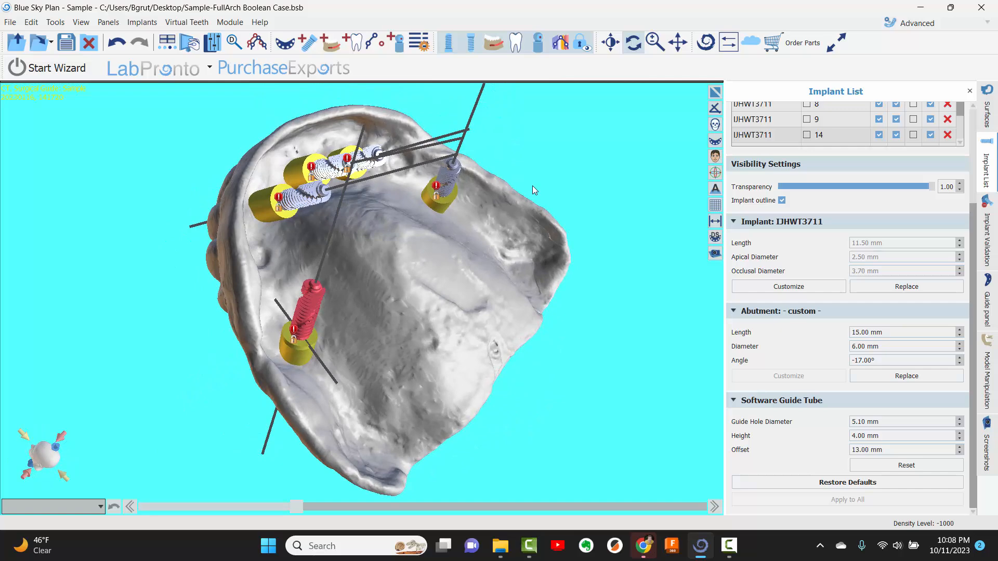
{"action": "left_click_drag", "start_coordinate": [532, 206], "coordinate": [585, 167]}
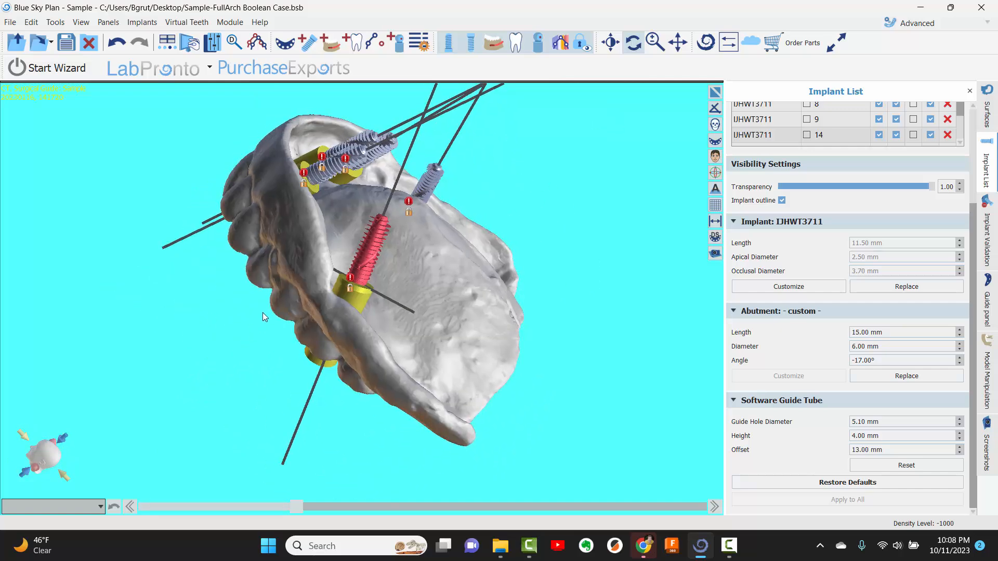
{"action": "left_click_drag", "start_coordinate": [236, 322], "coordinate": [666, 229]}
{"action": "left_click_drag", "start_coordinate": [310, 220], "coordinate": [301, 351]}
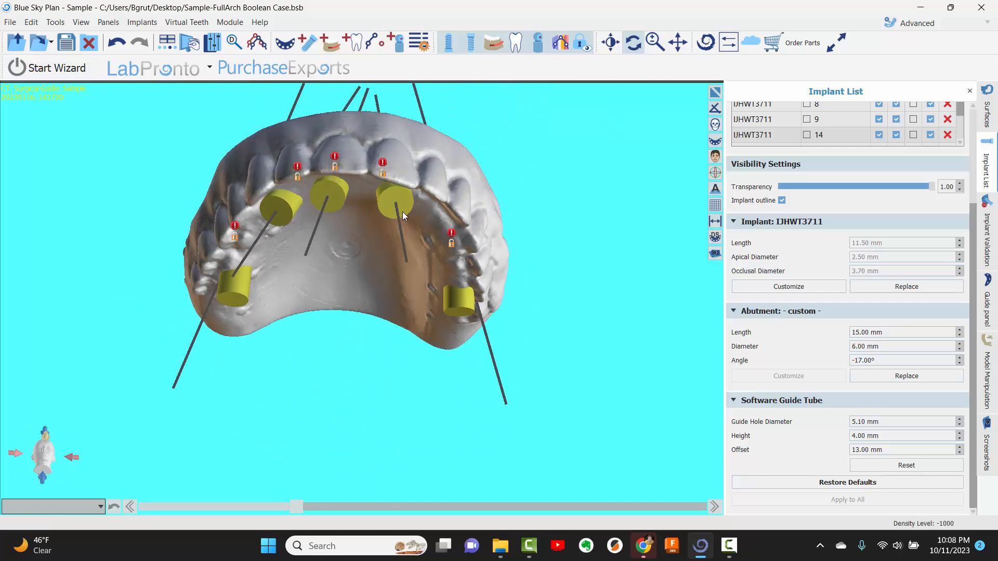
{"action": "left_click", "coordinate": [10, 23]}
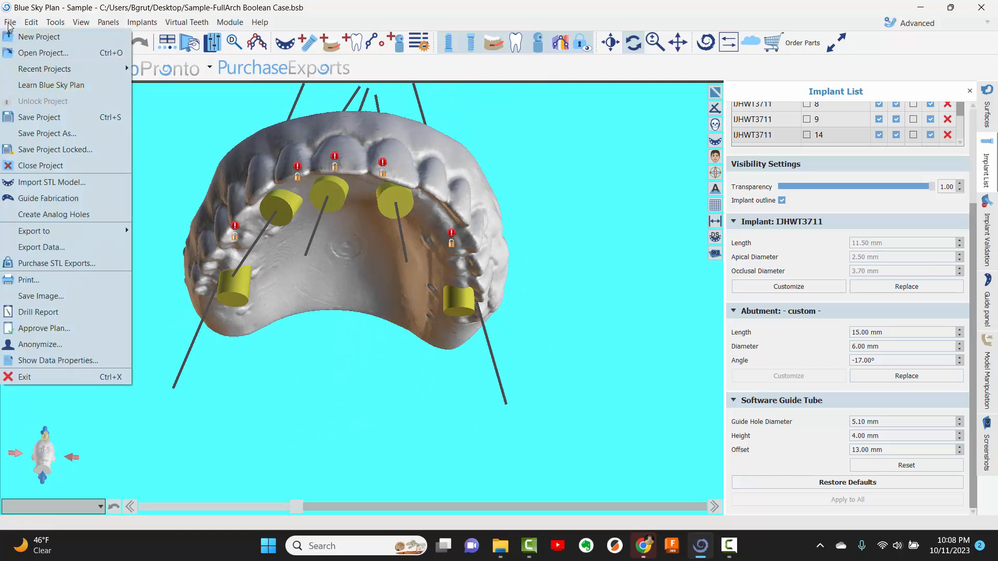
{"action": "left_click", "coordinate": [44, 248]}
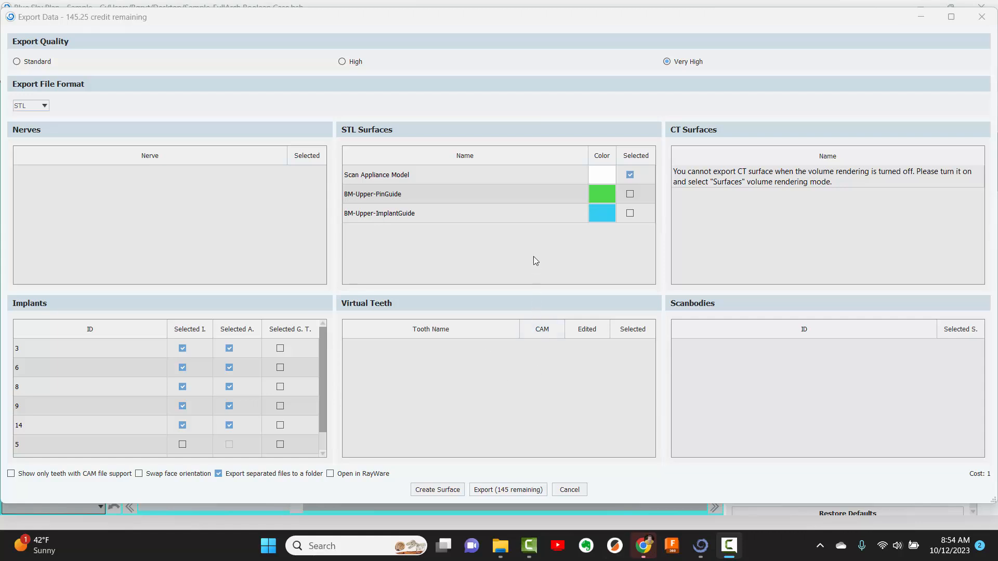
{"action": "left_click", "coordinate": [631, 175]}
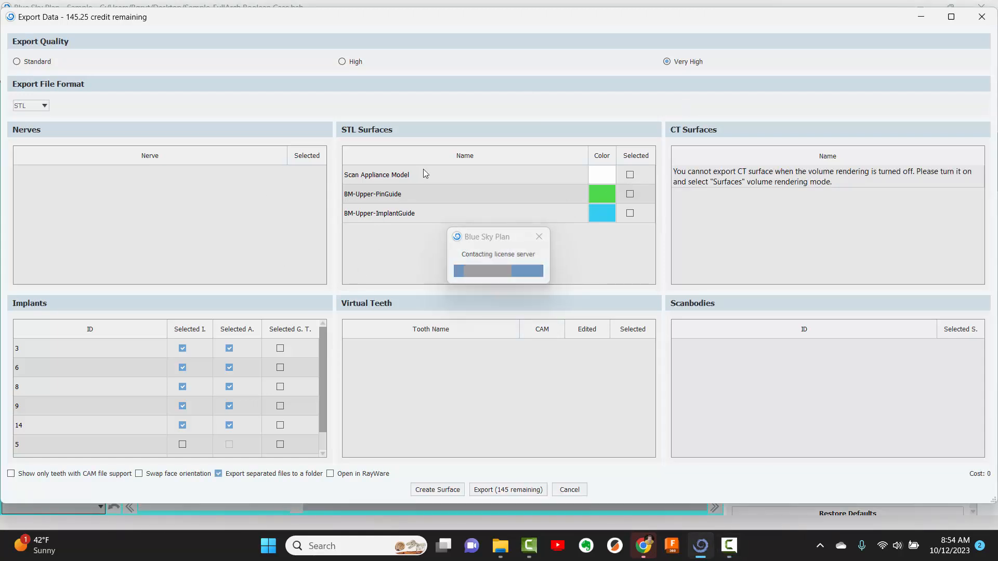
{"action": "left_click", "coordinate": [186, 333]}
{"action": "mouse_move", "coordinate": [323, 351]}
{"action": "left_mouse_down"}
{"action": "mouse_move", "coordinate": [323, 405]}
{"action": "mouse_move", "coordinate": [335, 342]}
{"action": "left_mouse_up"}
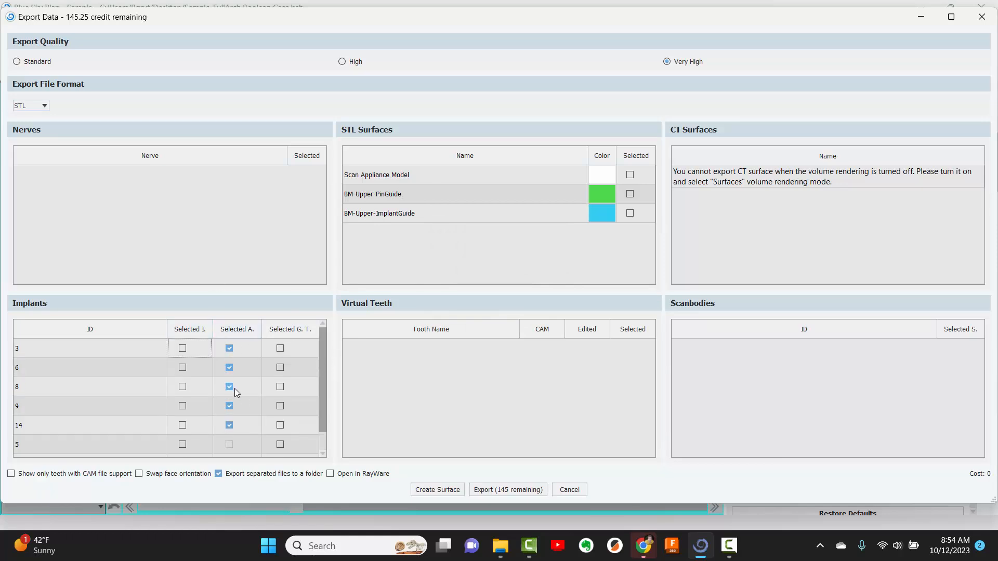
{"action": "left_click", "coordinate": [445, 491]}
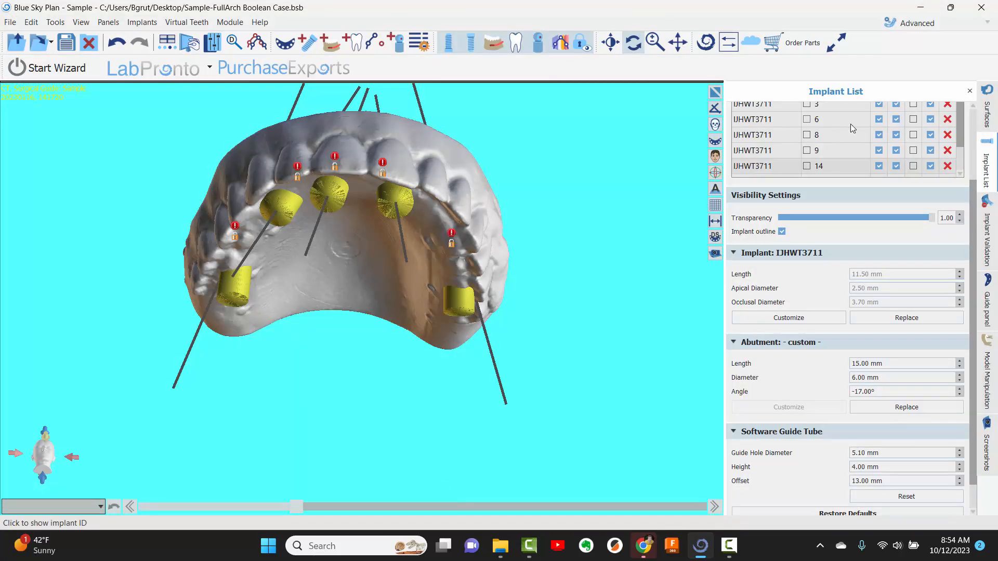
Step: Hide all the implants so only the denture model and the cylinder surface are displayed
{"action": "scroll", "coordinate": [930, 156], "scroll_direction": "up", "scroll_amount": 3}
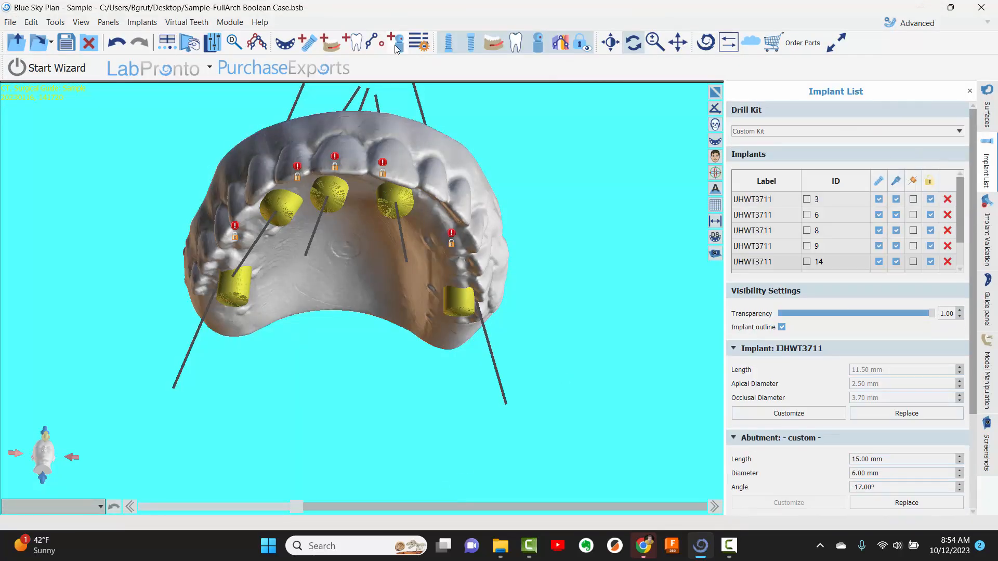
{"action": "left_click", "coordinate": [447, 48]}
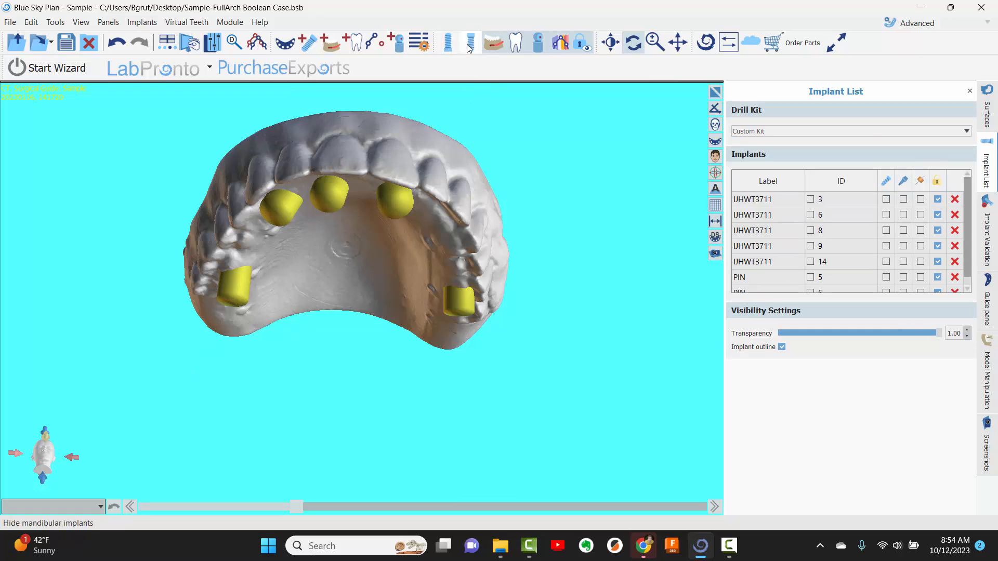
{"action": "left_click_drag", "start_coordinate": [413, 118], "coordinate": [457, 483]}
{"action": "left_click_drag", "start_coordinate": [421, 414], "coordinate": [387, 205]}
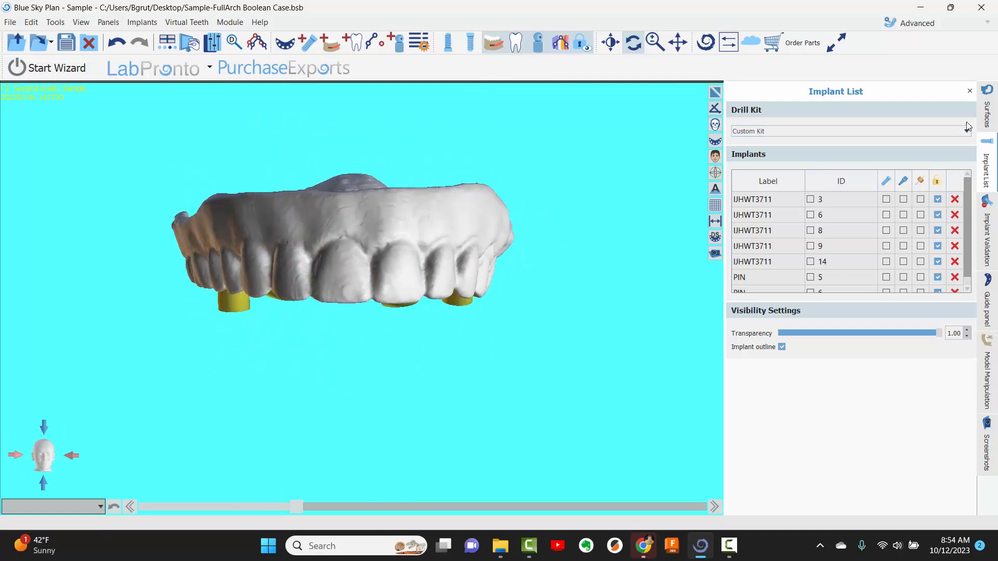
Step: Hide the Scan Appliance Model and toggle the Combined surface's visibility to examine the cylinders on their own
{"action": "left_click", "coordinate": [984, 110]}
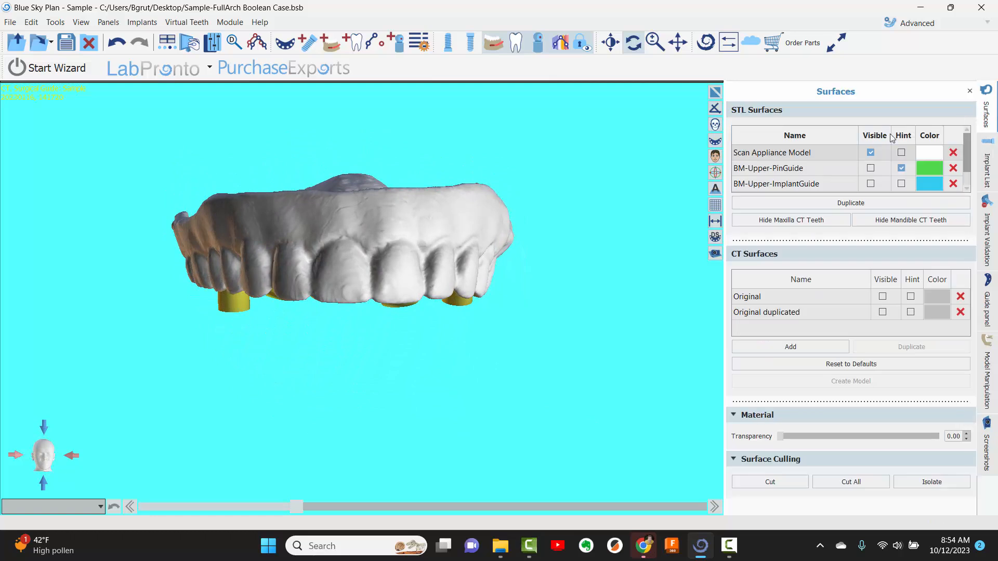
{"action": "left_click", "coordinate": [872, 153]}
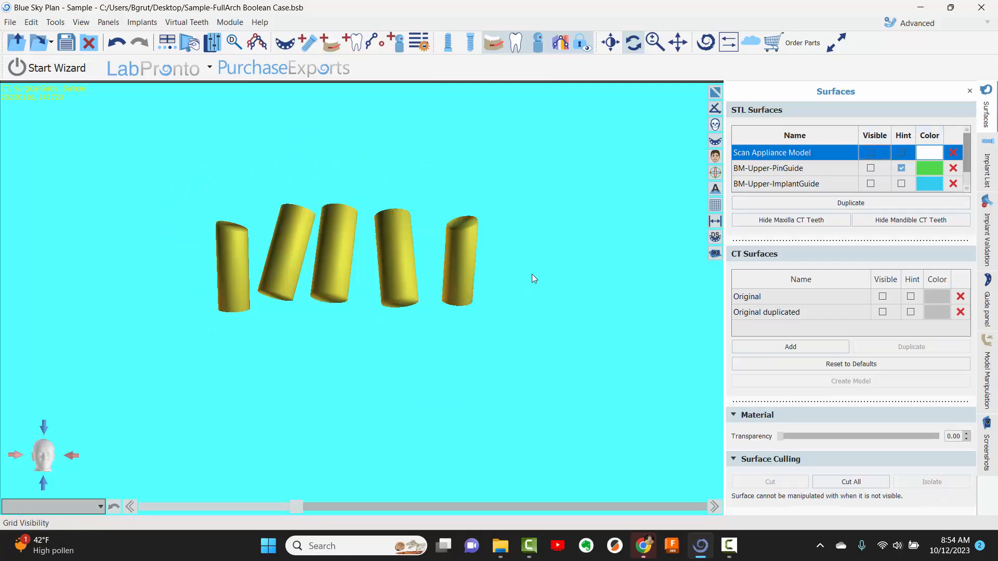
{"action": "left_click_drag", "start_coordinate": [557, 265], "coordinate": [459, 283]}
{"action": "scroll", "coordinate": [793, 183], "scroll_direction": "down", "scroll_amount": 1}
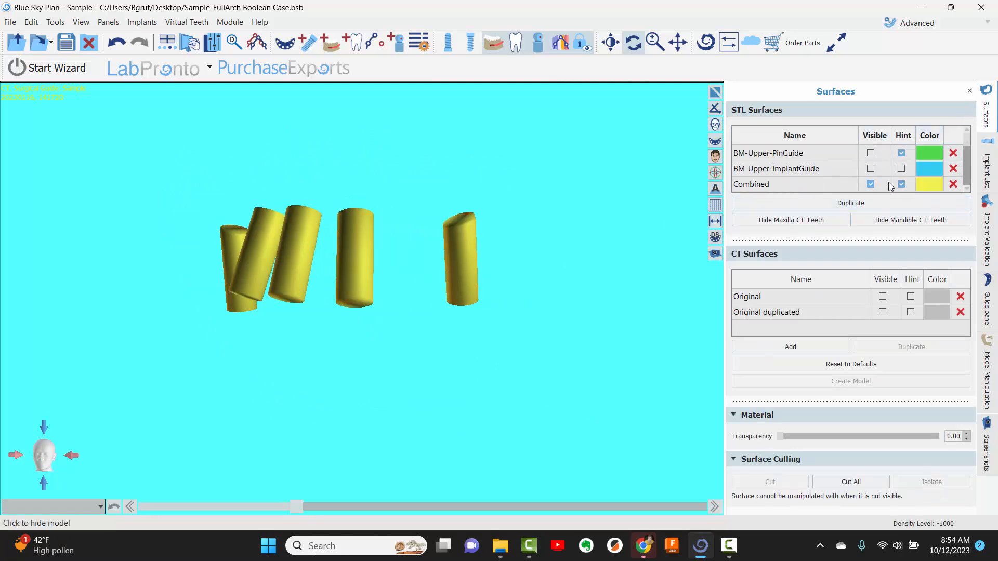
{"action": "left_click", "coordinate": [871, 185]}
{"action": "left_click", "coordinate": [871, 185]}
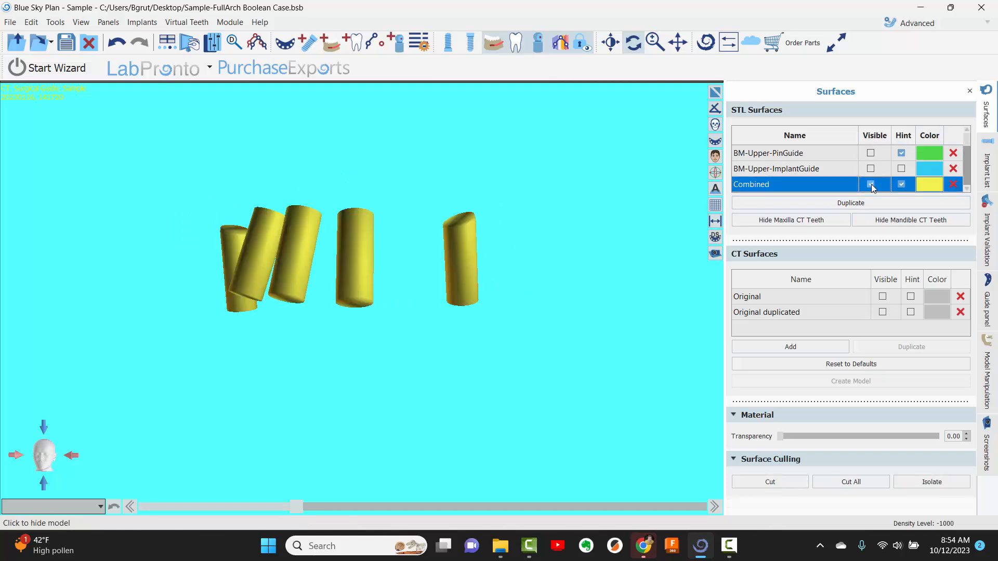
Step: Rename the Combined surface as Screw Holes
{"action": "double_click", "coordinate": [753, 186]}
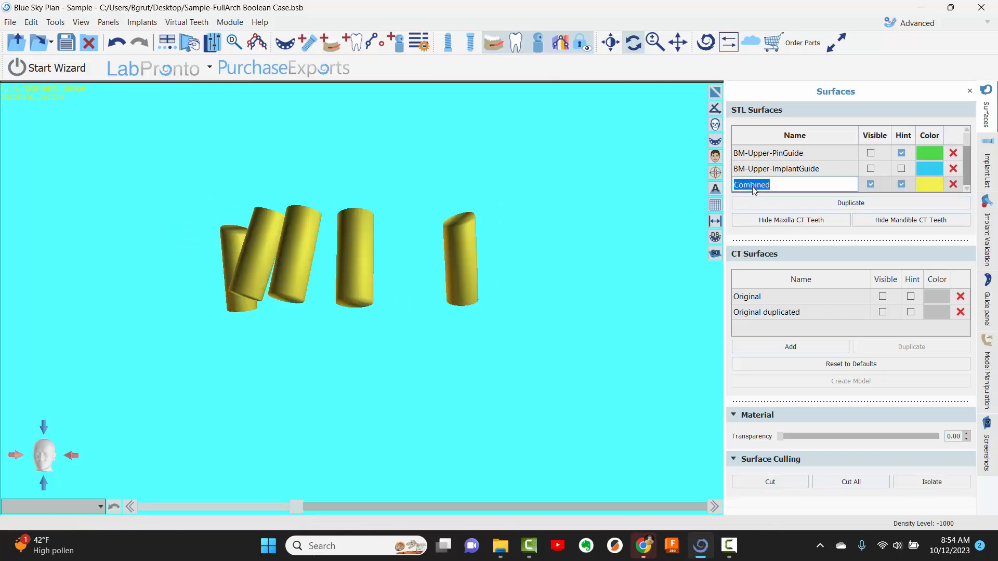
{"action": "type", "text": "S"}
{"action": "key", "text": "Return"}
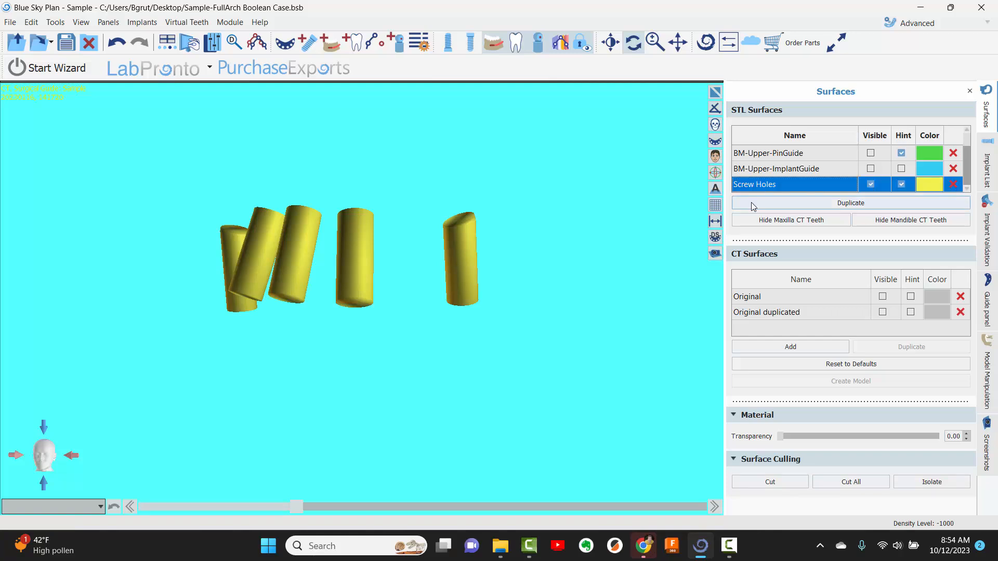
Step: Show the Scan Appliance Model again and check from above and the front how the cylinders pass through the denture
{"action": "scroll", "coordinate": [789, 165], "scroll_direction": "up", "scroll_amount": 1}
{"action": "left_click", "coordinate": [871, 152]}
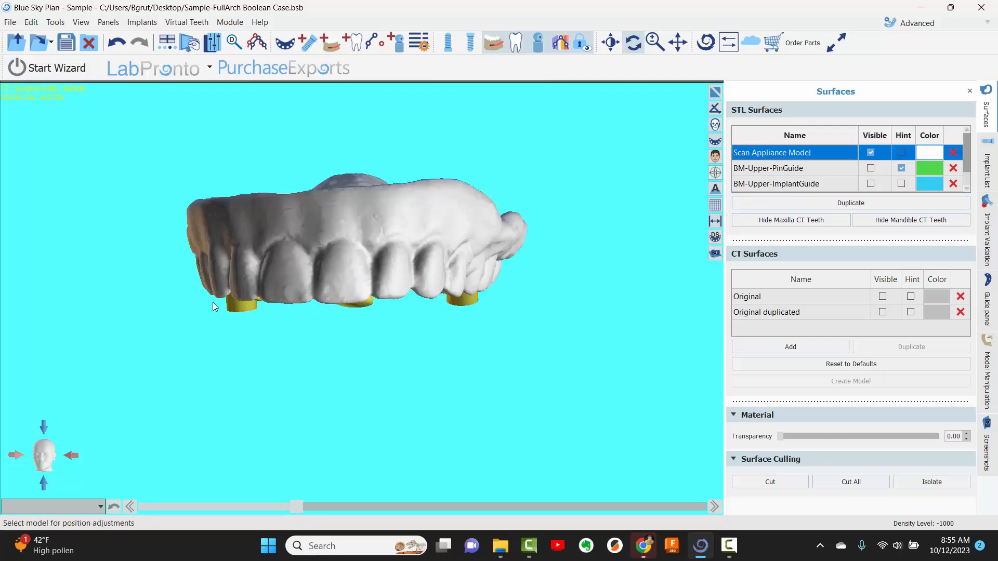
{"action": "left_click_drag", "start_coordinate": [294, 387], "coordinate": [339, 246]}
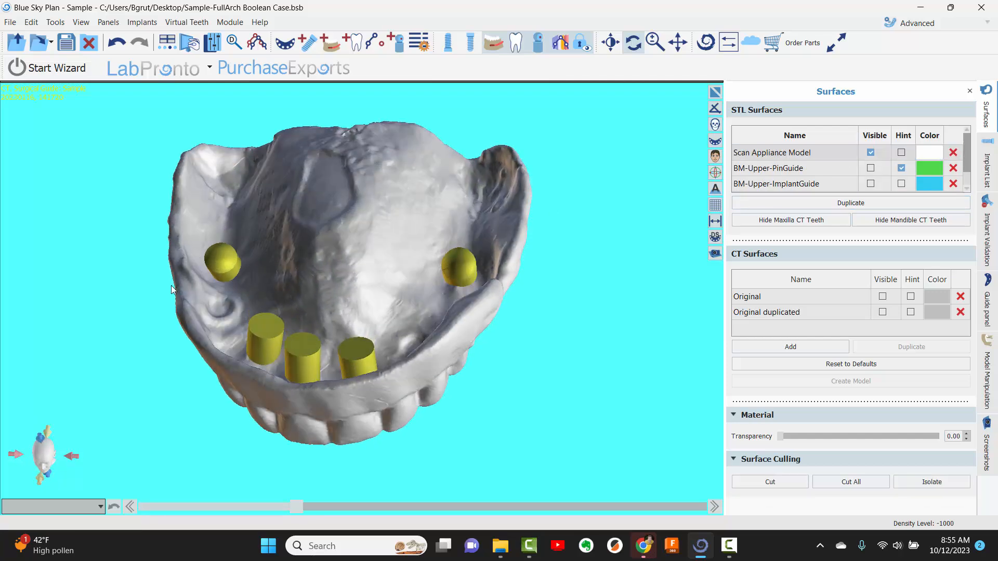
{"action": "left_click_drag", "start_coordinate": [371, 285], "coordinate": [307, 300]}
{"action": "left_click_drag", "start_coordinate": [370, 195], "coordinate": [349, 224]}
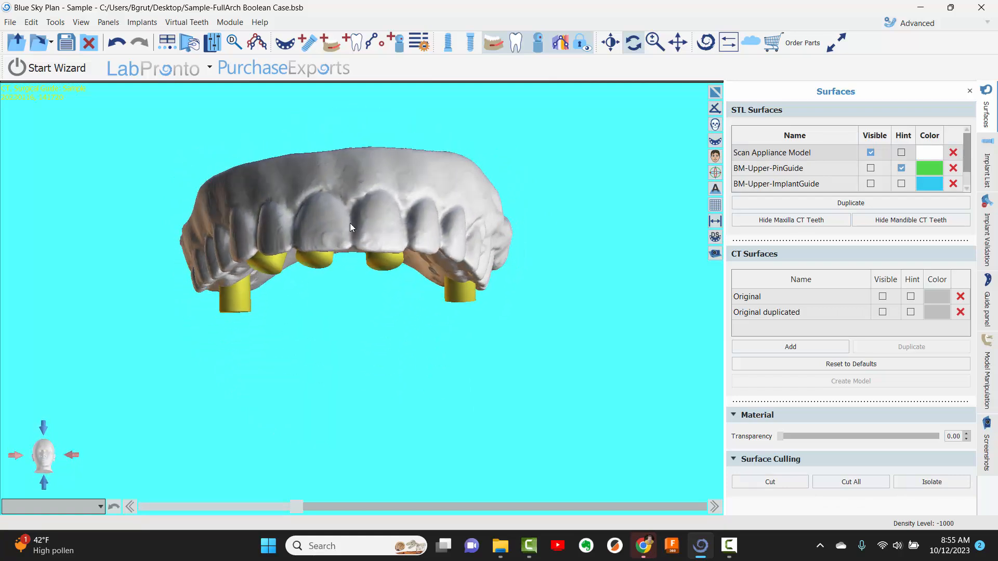
Step: Switch to the Crown and Bridge module and set the Boolean operation to Difference with Scan Appliance Model as the base surface
{"action": "left_click", "coordinate": [917, 23]}
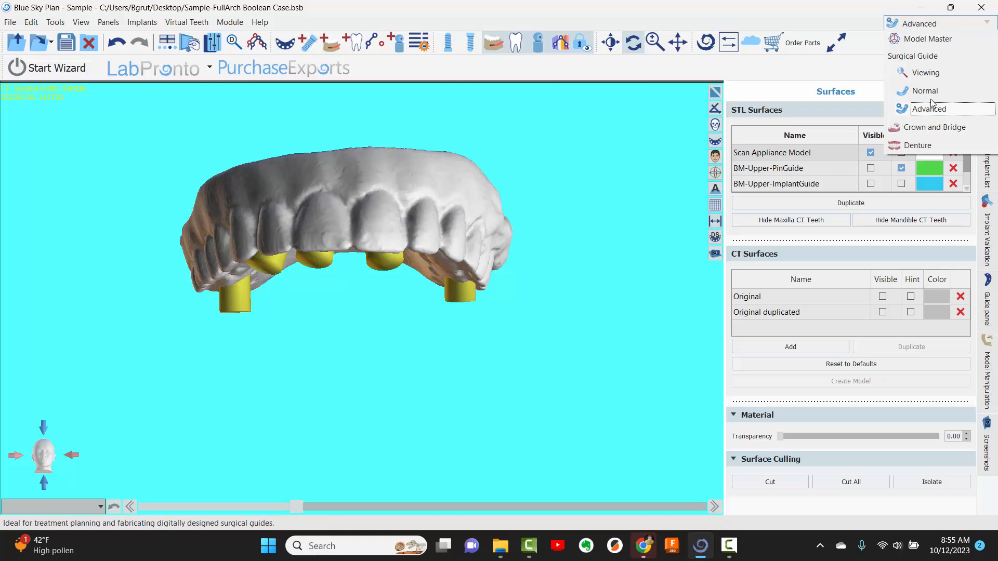
{"action": "left_click", "coordinate": [947, 130]}
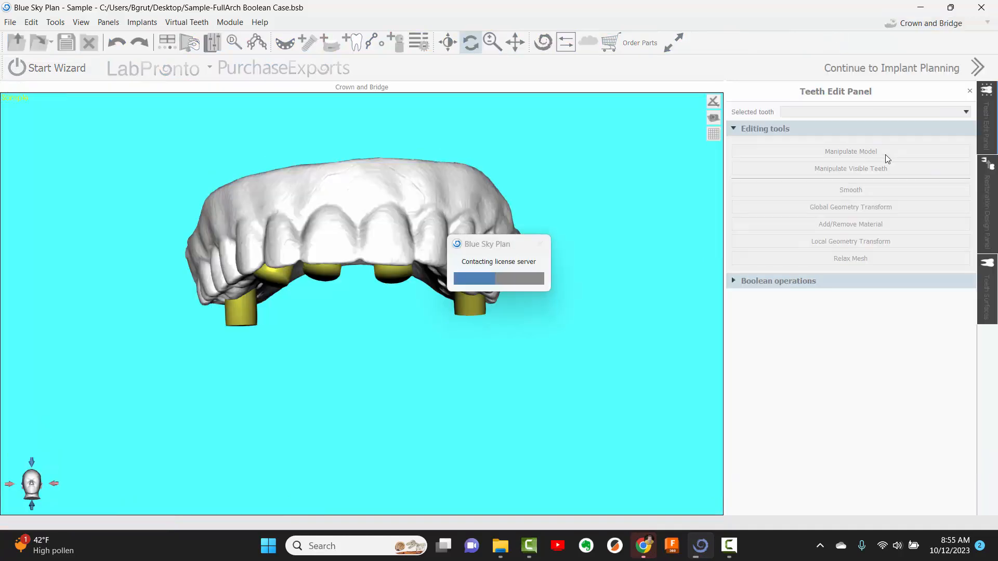
{"action": "left_click", "coordinate": [733, 281]}
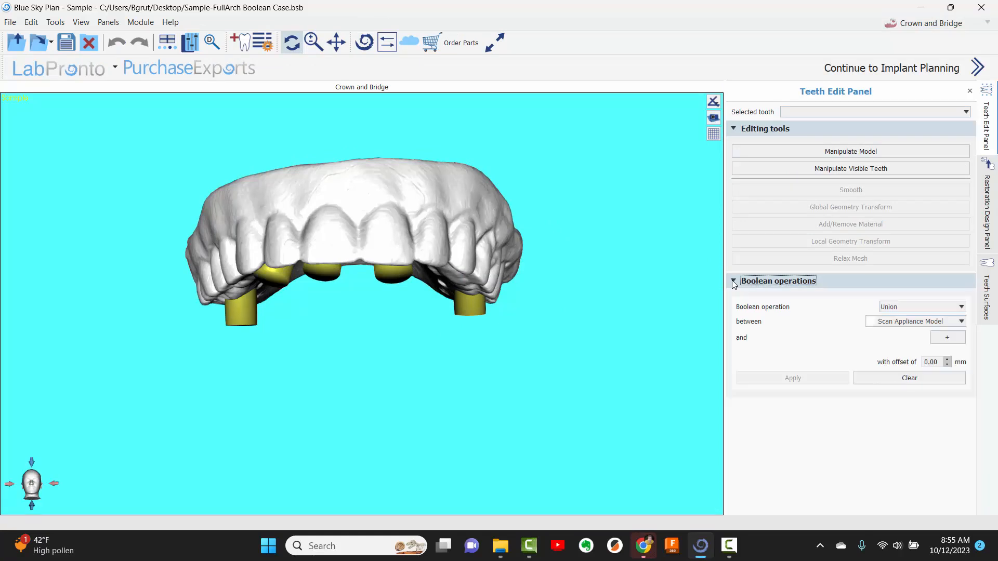
{"action": "left_click", "coordinate": [922, 312]}
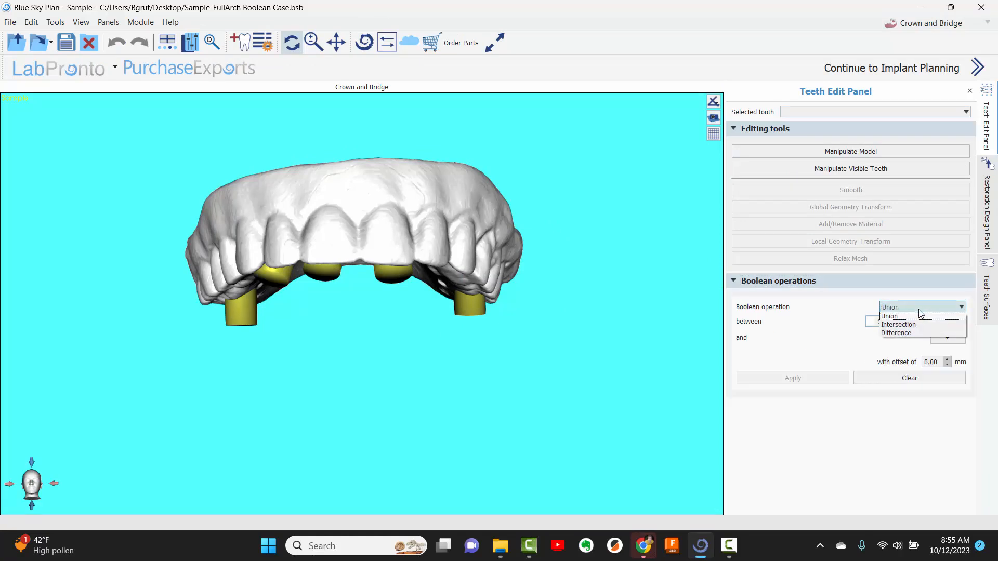
{"action": "left_click", "coordinate": [900, 333]}
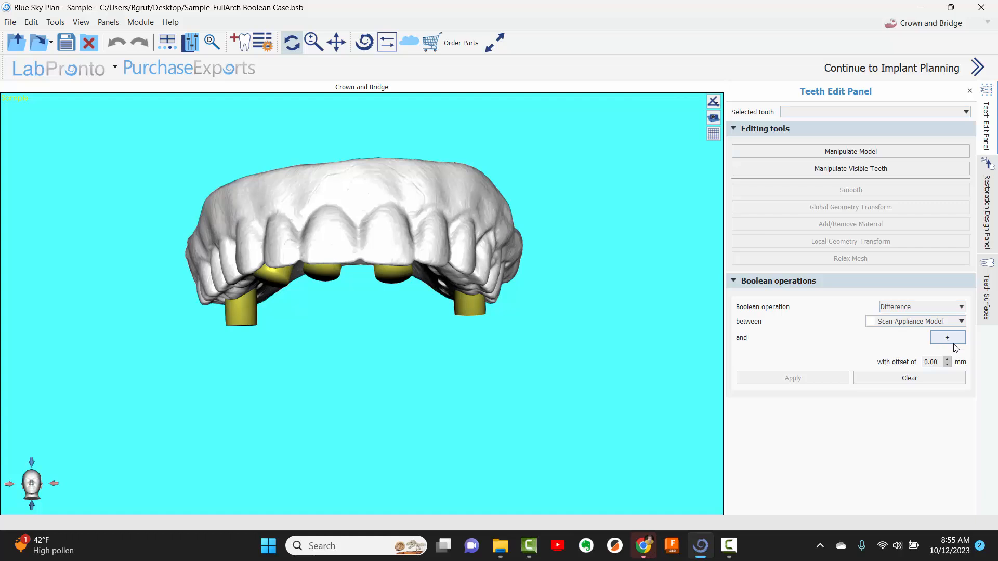
{"action": "left_click", "coordinate": [925, 307]}
{"action": "left_click", "coordinate": [917, 332]}
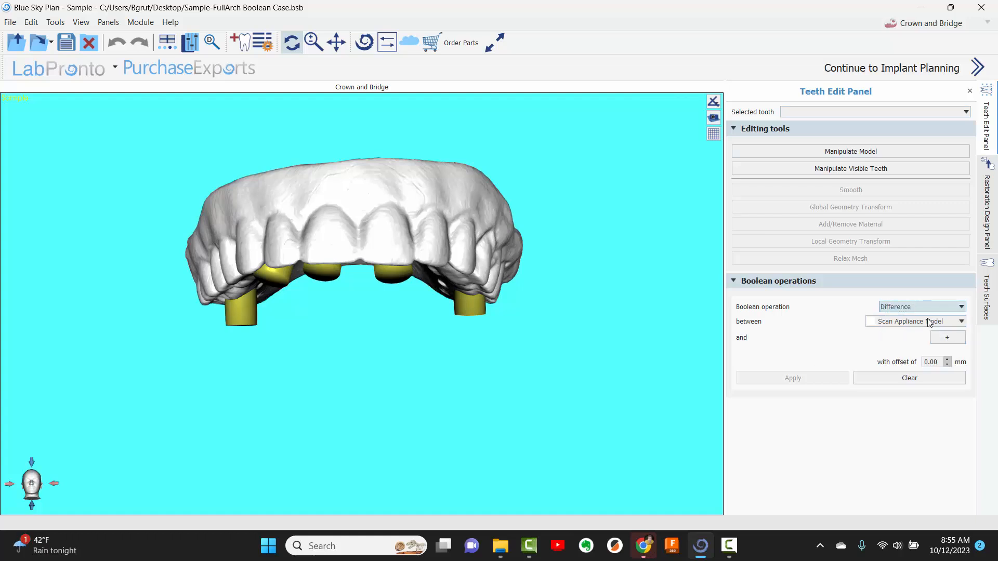
Step: Add Screw Holes as the surface to subtract from the Scan Appliance Model and apply the Boolean difference
{"action": "left_click", "coordinate": [948, 337]}
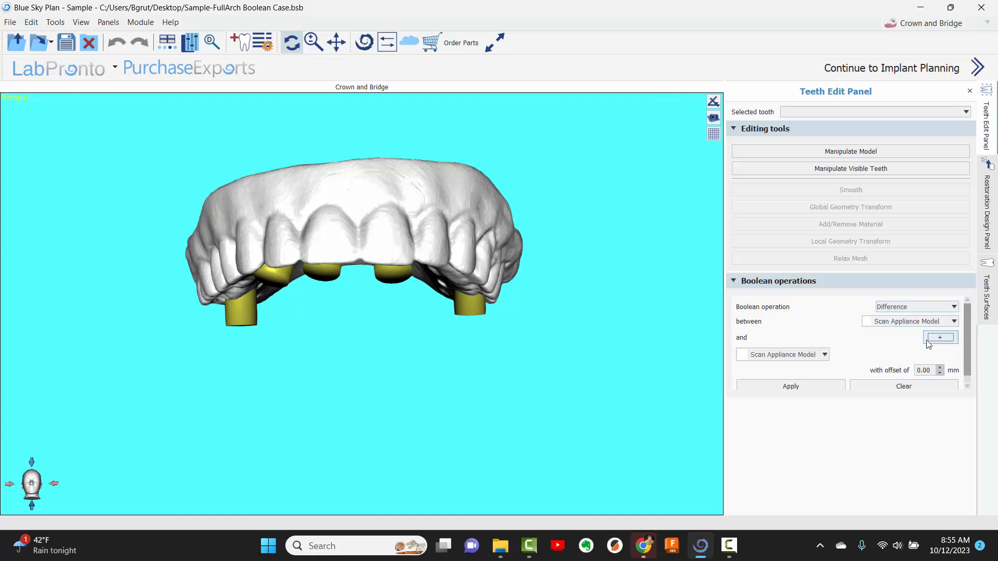
{"action": "left_click", "coordinate": [798, 355]}
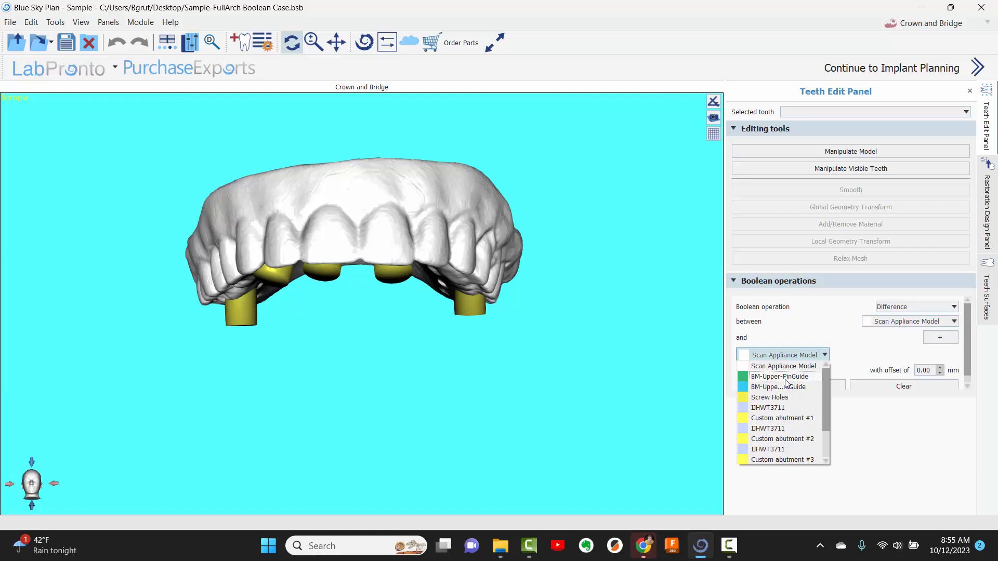
{"action": "scroll", "coordinate": [828, 421], "scroll_direction": "down", "scroll_amount": 2}
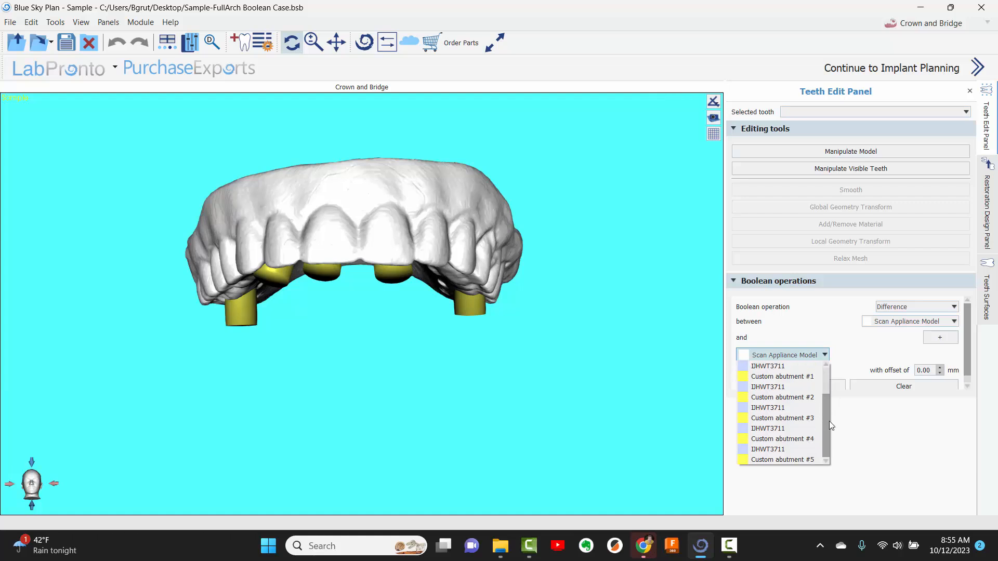
{"action": "scroll", "coordinate": [829, 410], "scroll_direction": "up", "scroll_amount": 2}
{"action": "left_click", "coordinate": [766, 377]}
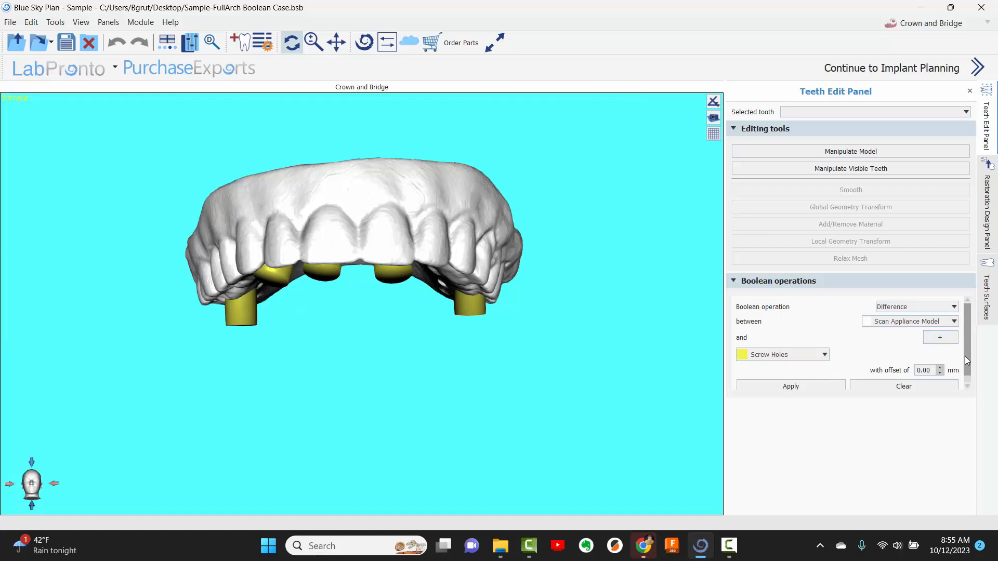
{"action": "scroll", "coordinate": [815, 384], "scroll_direction": "down", "scroll_amount": 1}
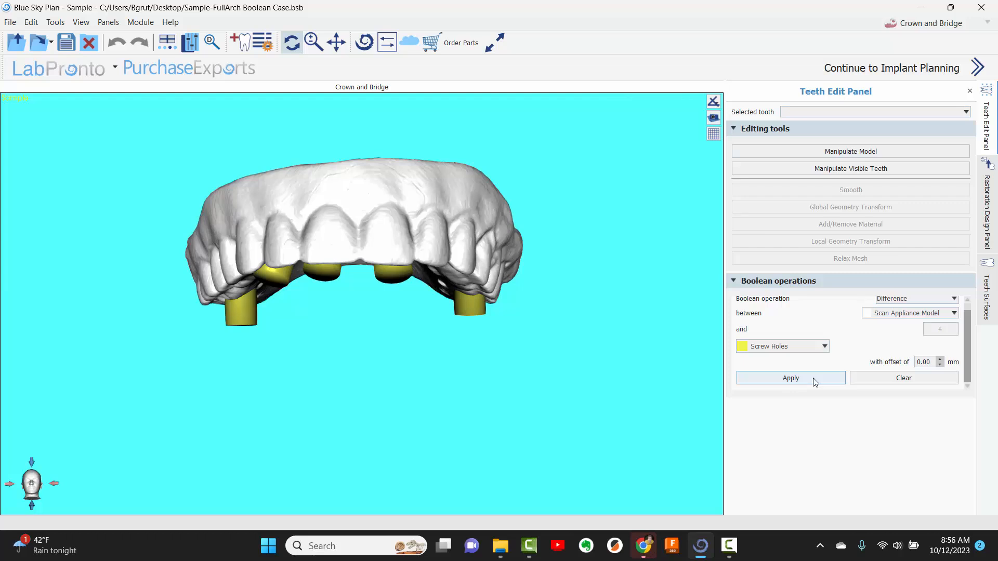
{"action": "left_click", "coordinate": [814, 382]}
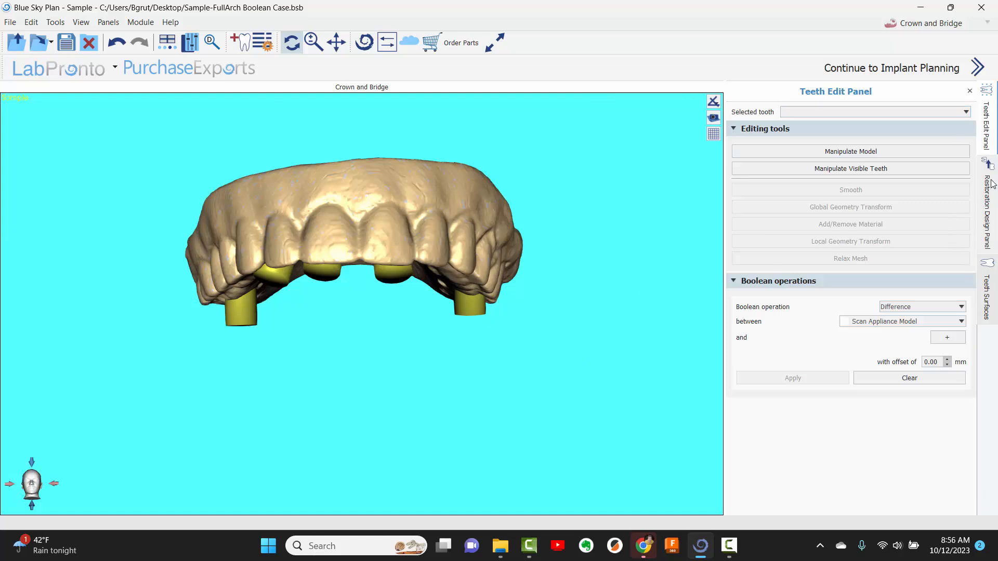
Step: Hide the original Scan Appliance Model and the Screw Holes surface, and inspect the screw access holes from the denture's occlusal side
{"action": "left_click", "coordinate": [986, 296]}
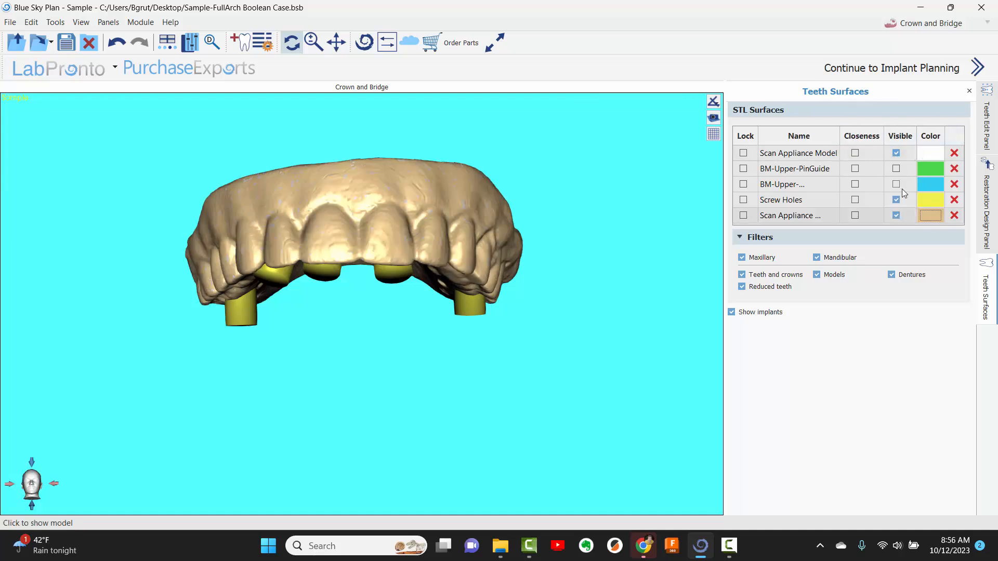
{"action": "left_click", "coordinate": [896, 152]}
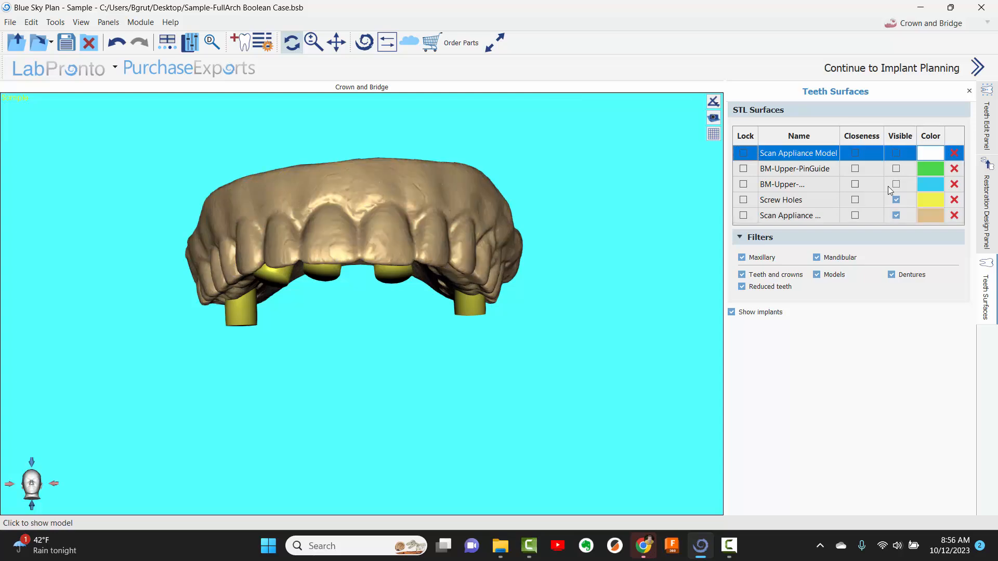
{"action": "left_click", "coordinate": [896, 202]}
{"action": "left_click_drag", "start_coordinate": [525, 344], "coordinate": [399, 156]}
{"action": "left_click_drag", "start_coordinate": [397, 245], "coordinate": [464, 174]}
{"action": "left_click_drag", "start_coordinate": [308, 324], "coordinate": [255, 282]}
{"action": "left_click_drag", "start_coordinate": [374, 297], "coordinate": [363, 298]}
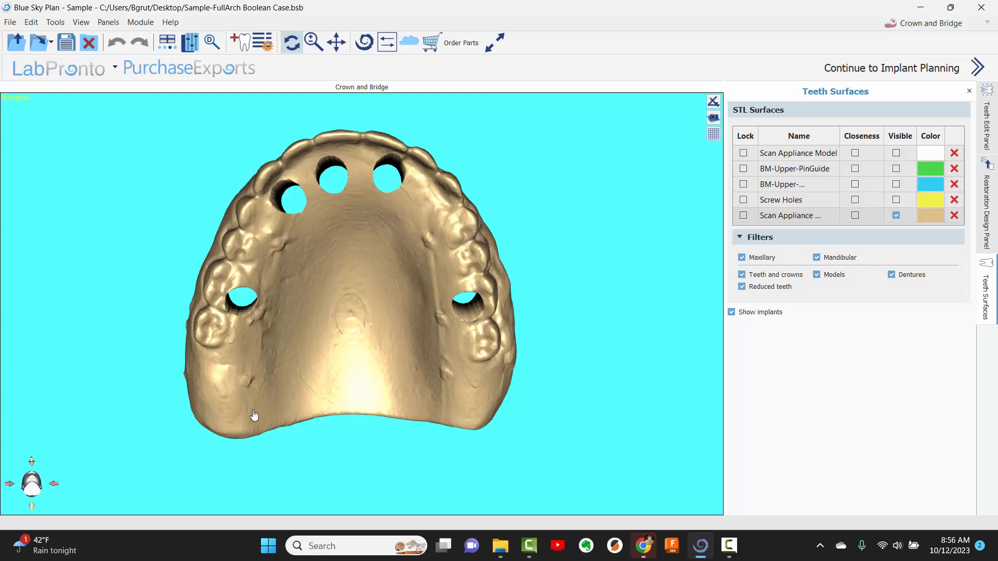
{"action": "left_click_drag", "start_coordinate": [470, 385], "coordinate": [465, 383]}
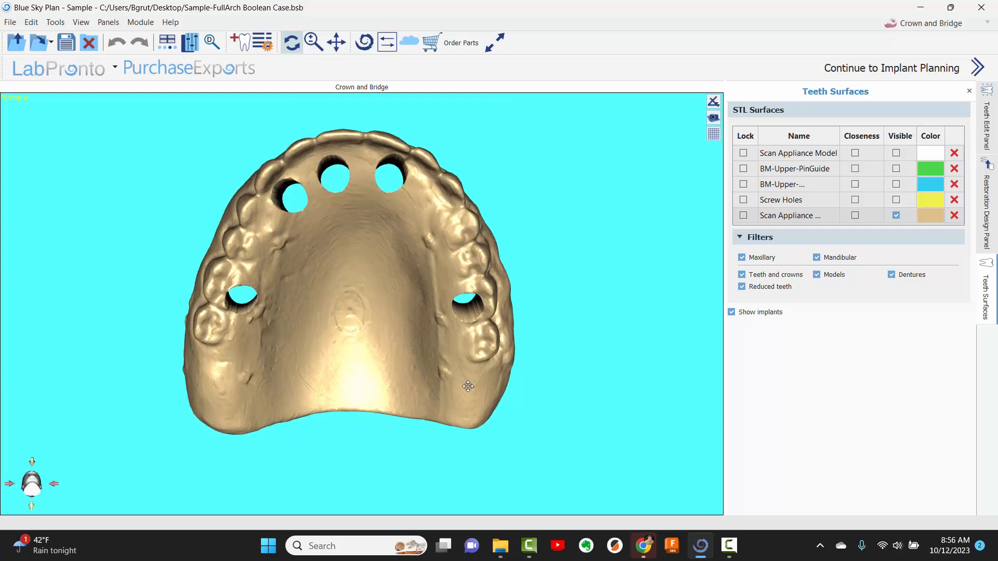
{"action": "left_click_drag", "start_coordinate": [359, 318], "coordinate": [296, 287]}
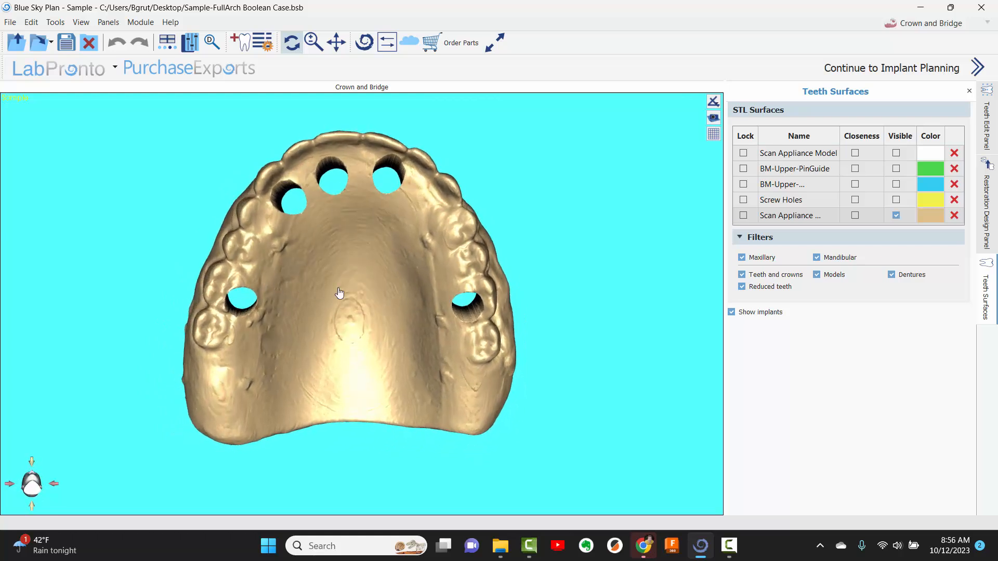